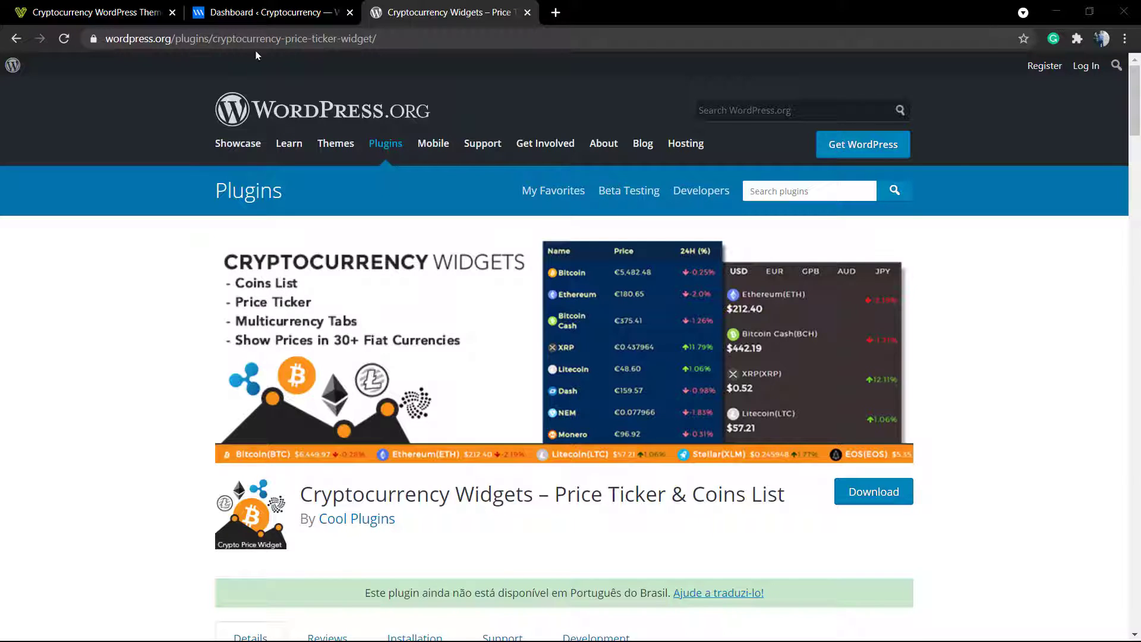
Open the live site in a new tab from the dashboard and go to its Prices page
click(272, 19)
mouse_move(179, 69)
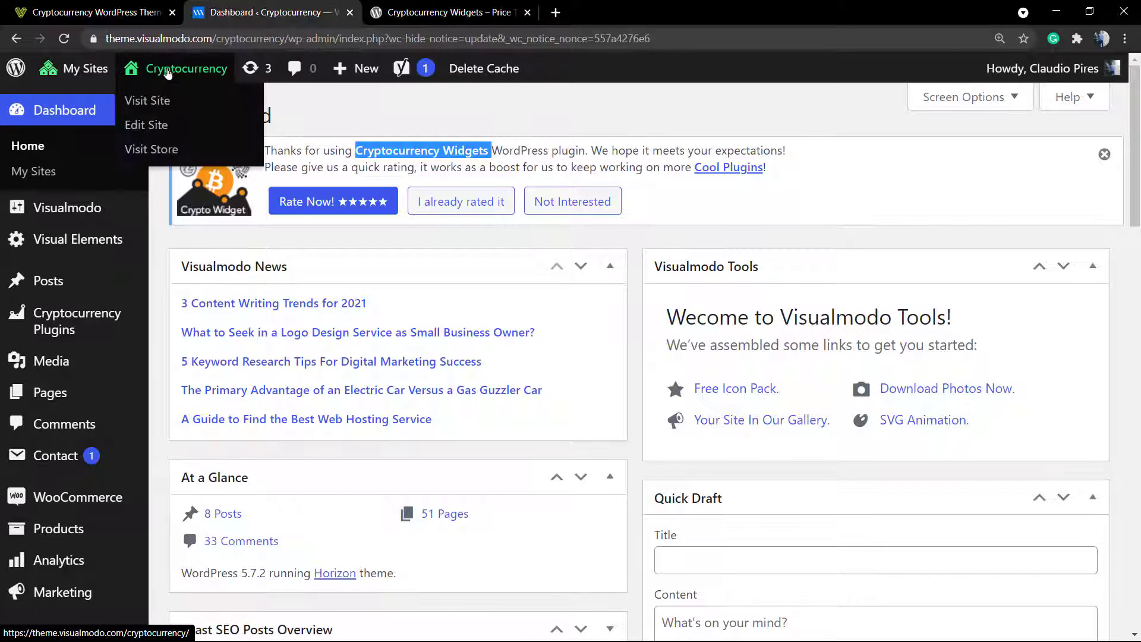
right_click(184, 97)
click(205, 99)
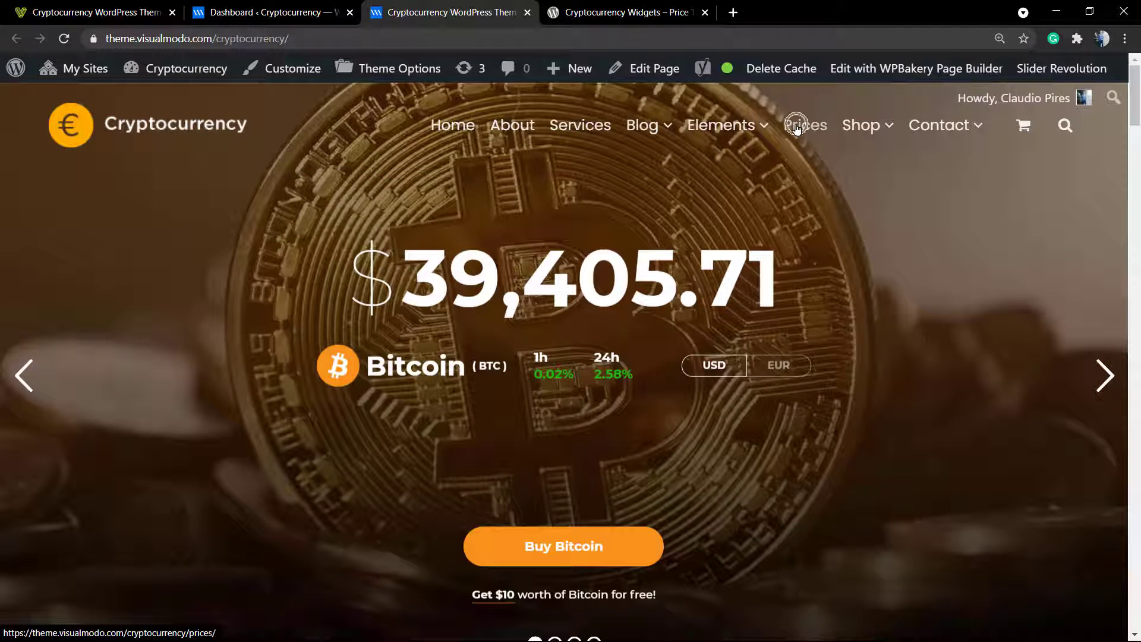
click(798, 130)
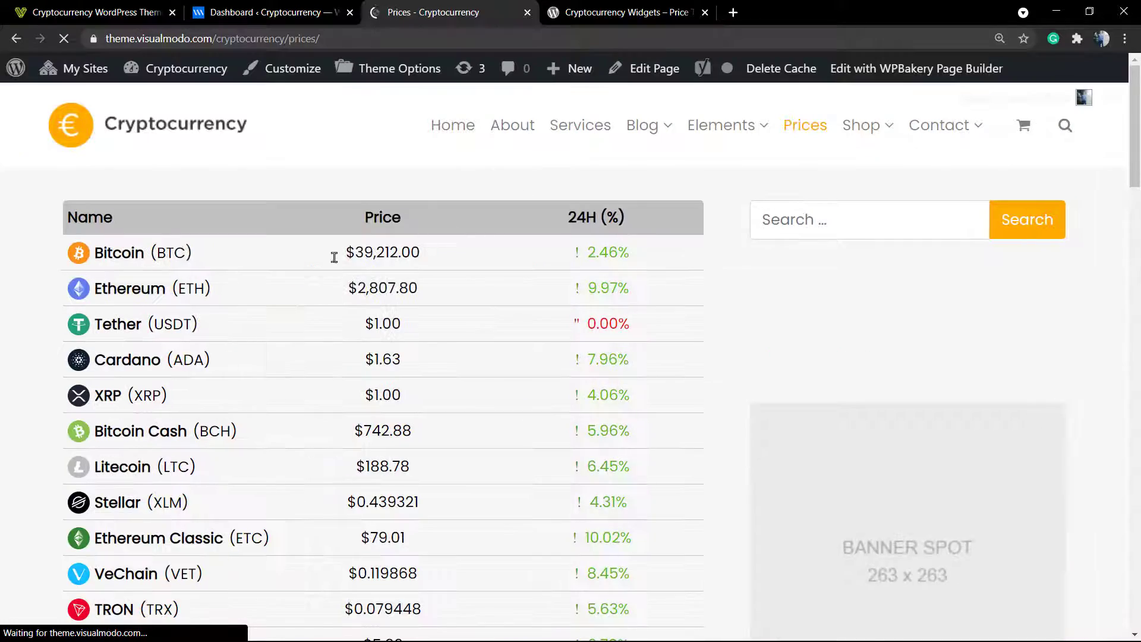
scroll(189, 292, down, 1)
scroll(255, 343, down, 2)
scroll(564, 280, down, 2)
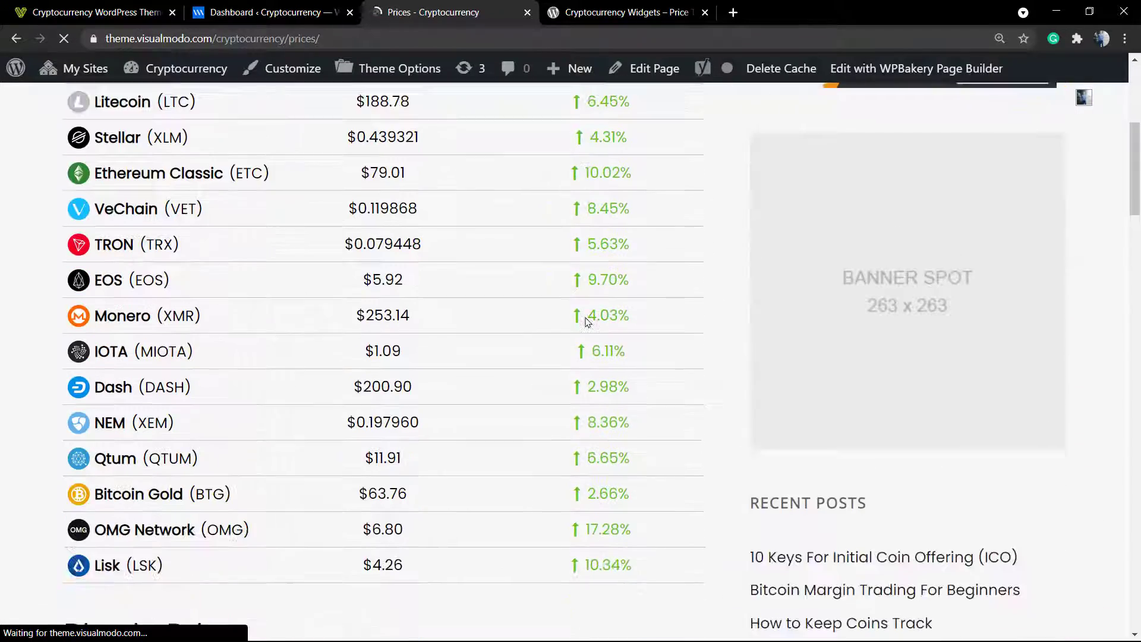
scroll(540, 395, down, 1)
scroll(230, 365, down, 1)
scroll(150, 352, up, 5)
scroll(150, 352, up, 1)
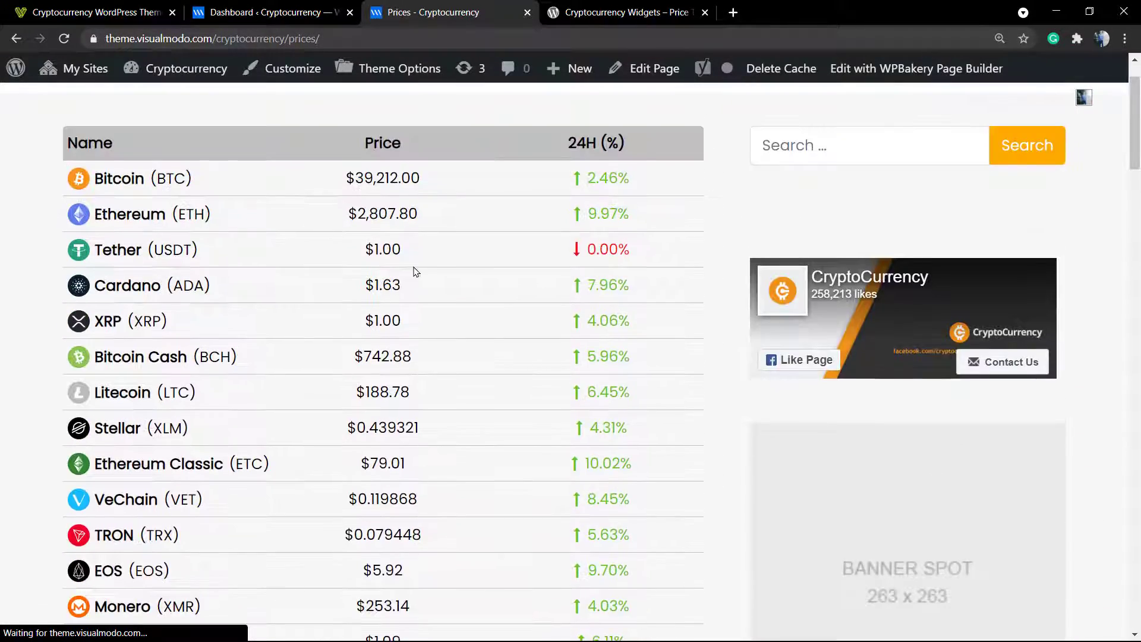
scroll(415, 273, up, 2)
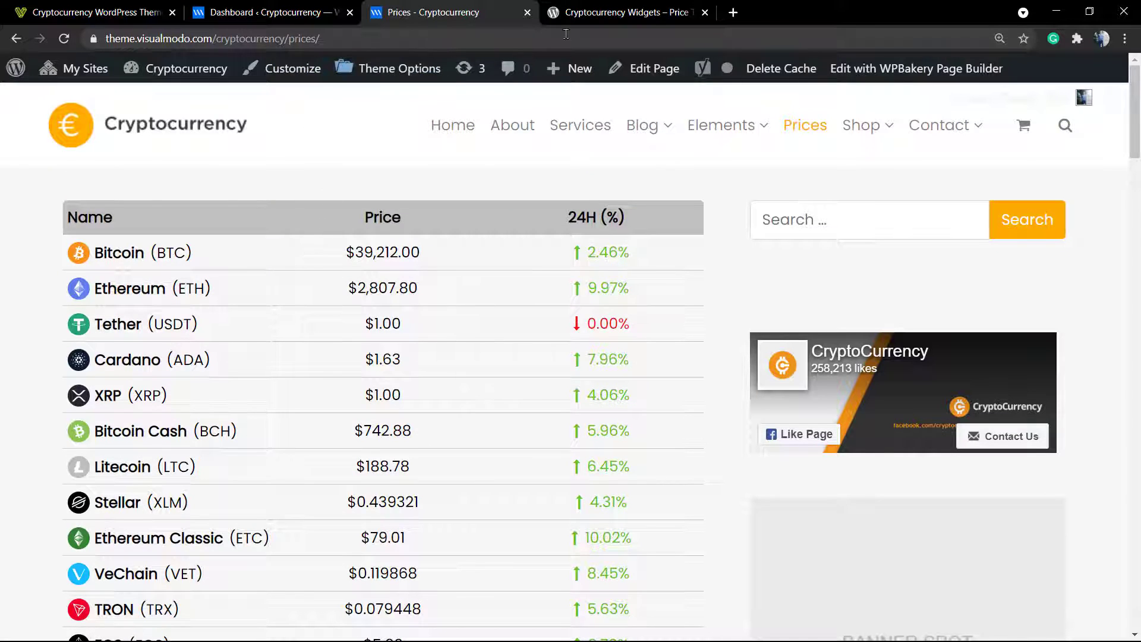
Highlight the Cryptocurrency Widgets – Price Ticker & Coins List title and its Cool Plugins author name
click(602, 12)
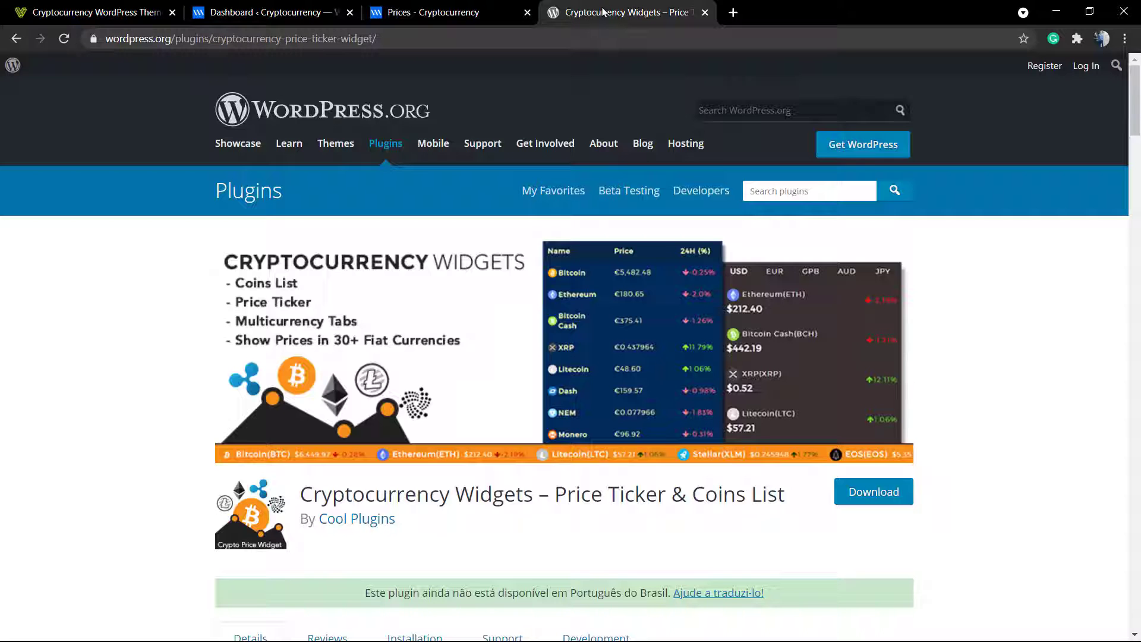
triple_click(372, 487)
click(312, 488)
drag(301, 493, 788, 487)
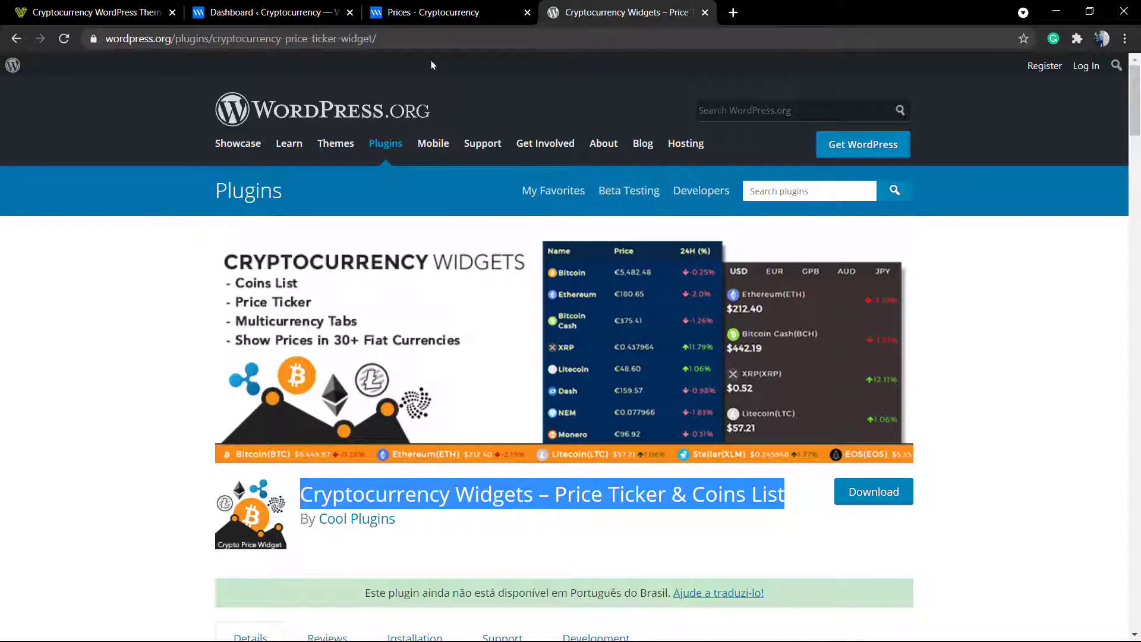
click(363, 487)
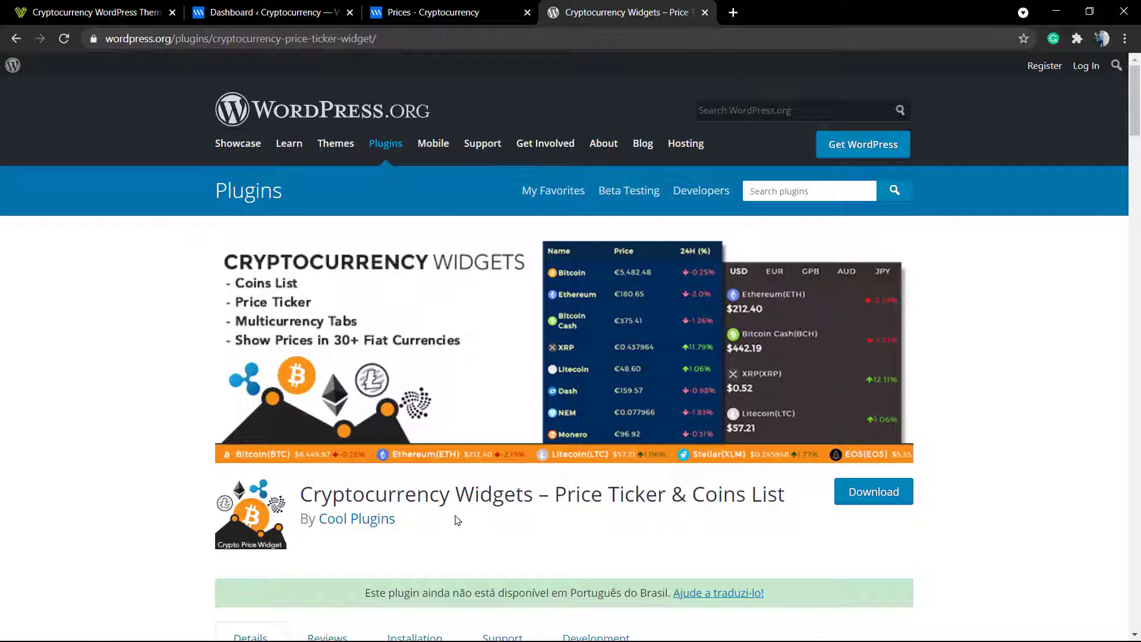
drag(394, 519, 328, 519)
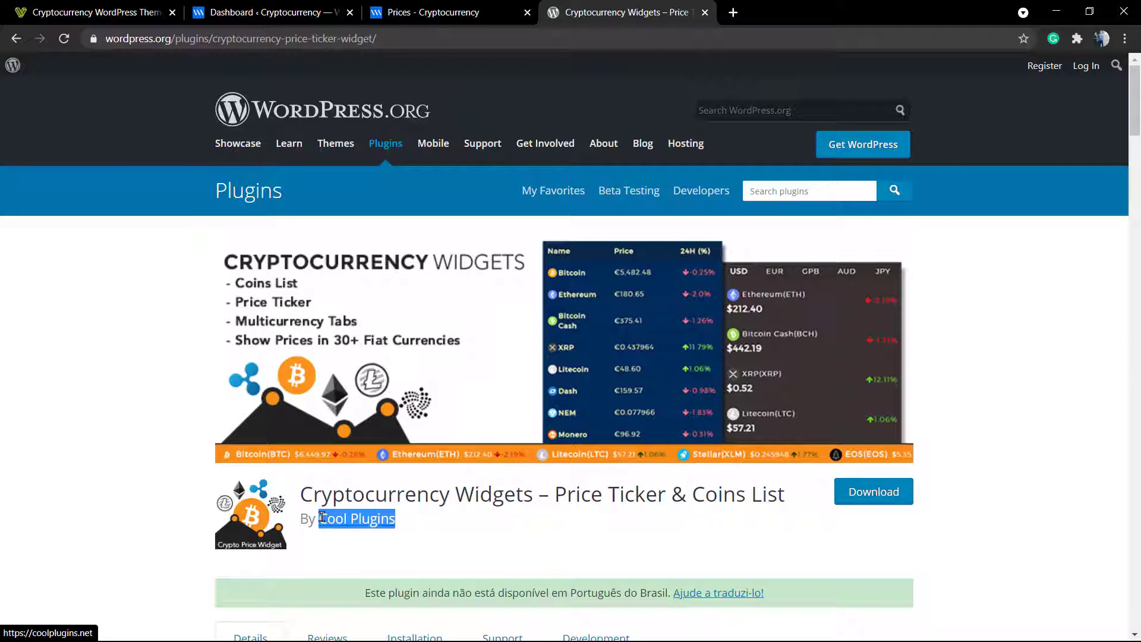
click(421, 502)
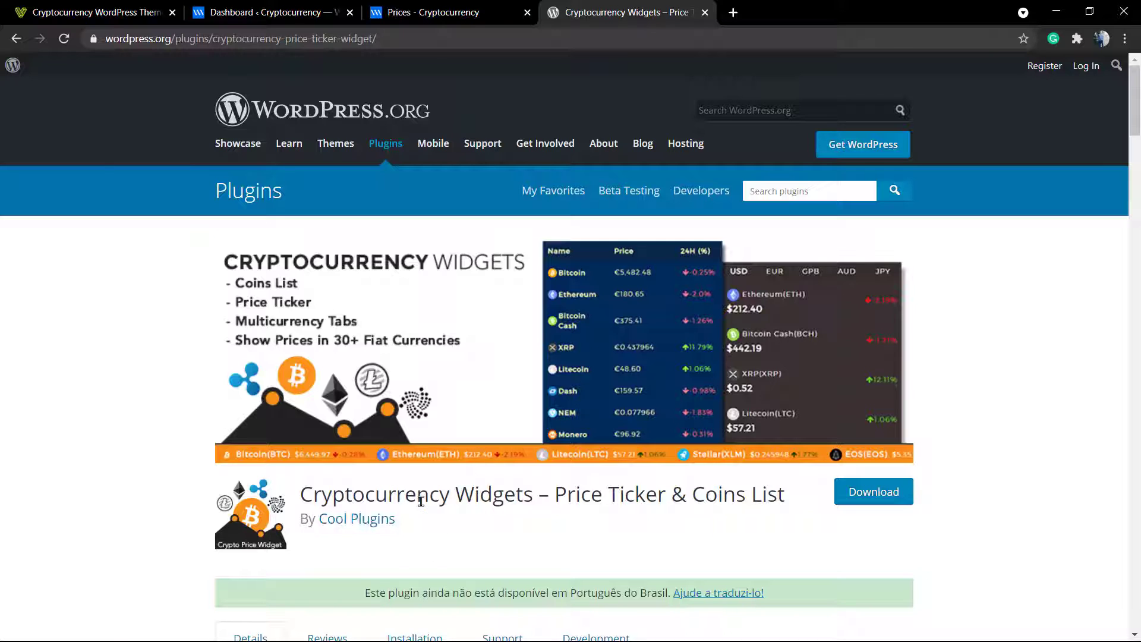
Switch through the Prices tab back to the WordPress admin Dashboard tab
click(419, 12)
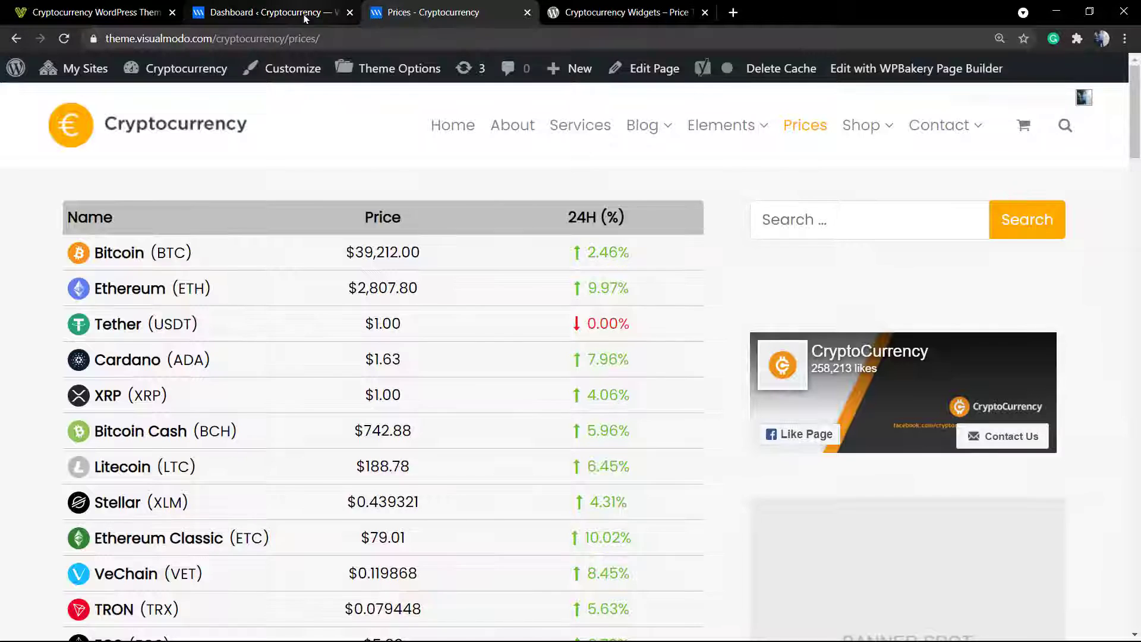
click(268, 13)
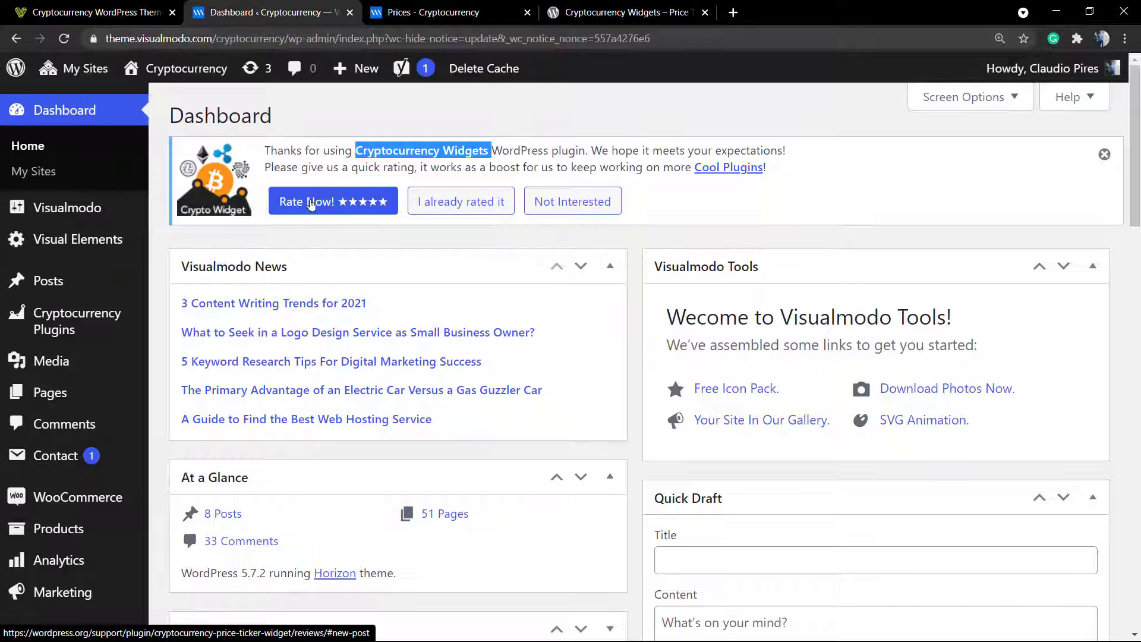
scroll(151, 389, down, 3)
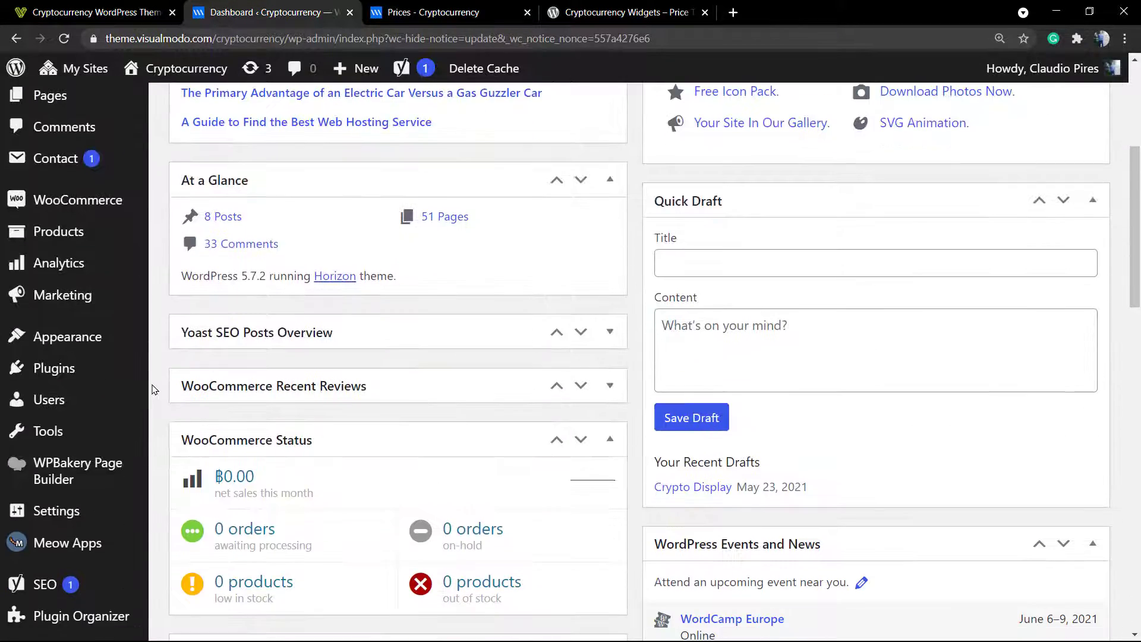
scroll(151, 390, down, 1)
scroll(127, 384, down, 1)
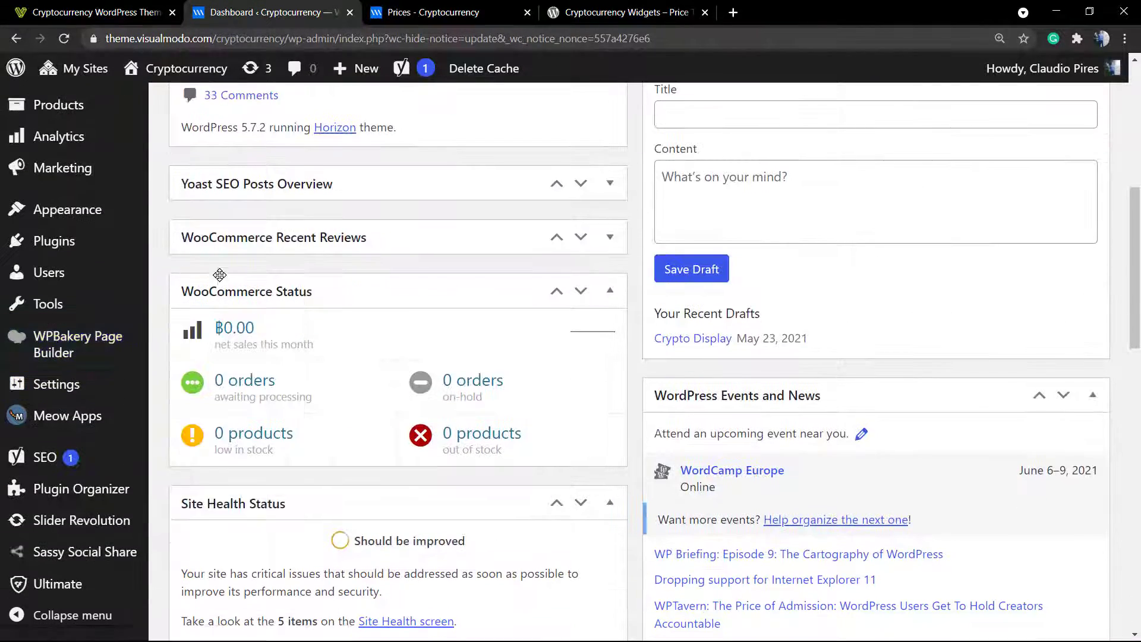
scroll(138, 314, up, 1)
scroll(134, 321, up, 2)
scroll(126, 335, up, 1)
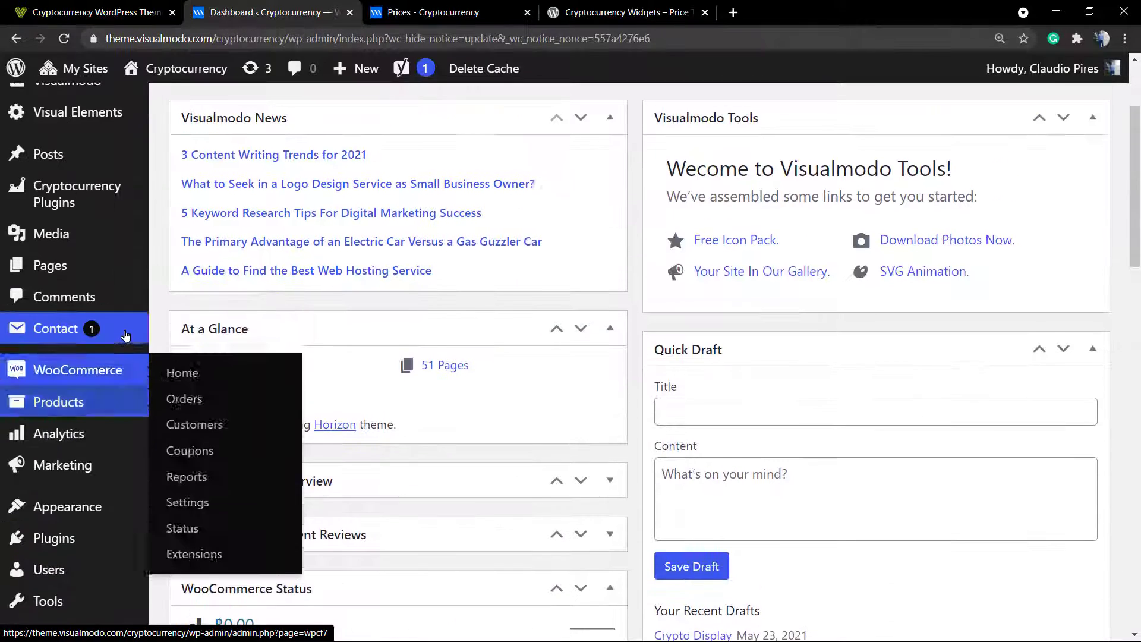
scroll(125, 336, up, 1)
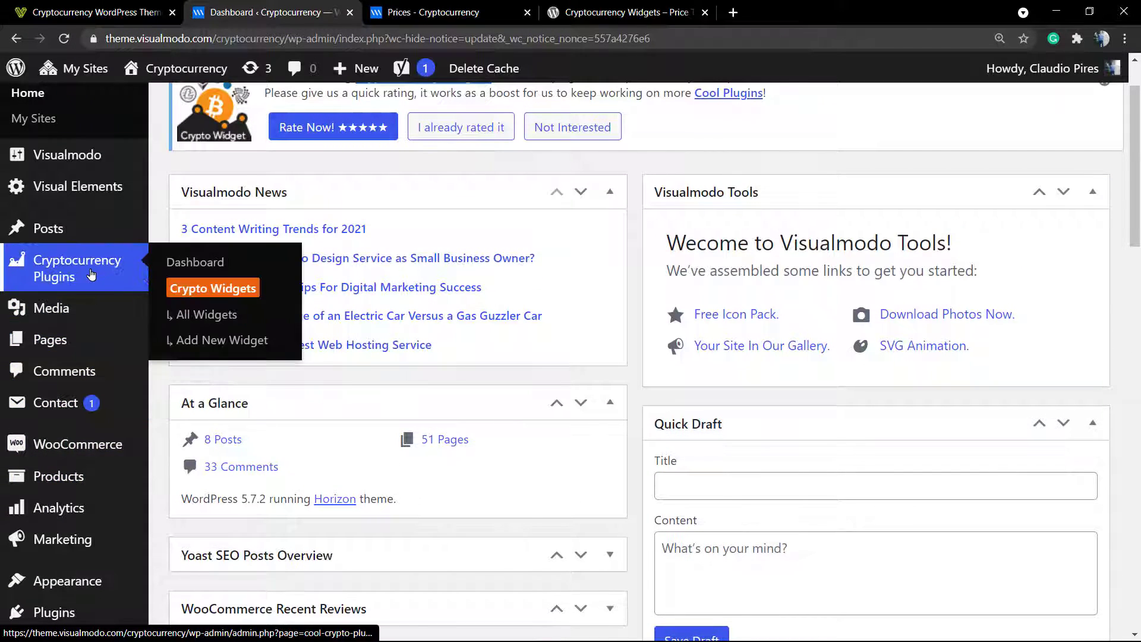
Open Cryptocurrency Plugins from the sidebar and mark the rating notice as 'I already rated it'
click(90, 274)
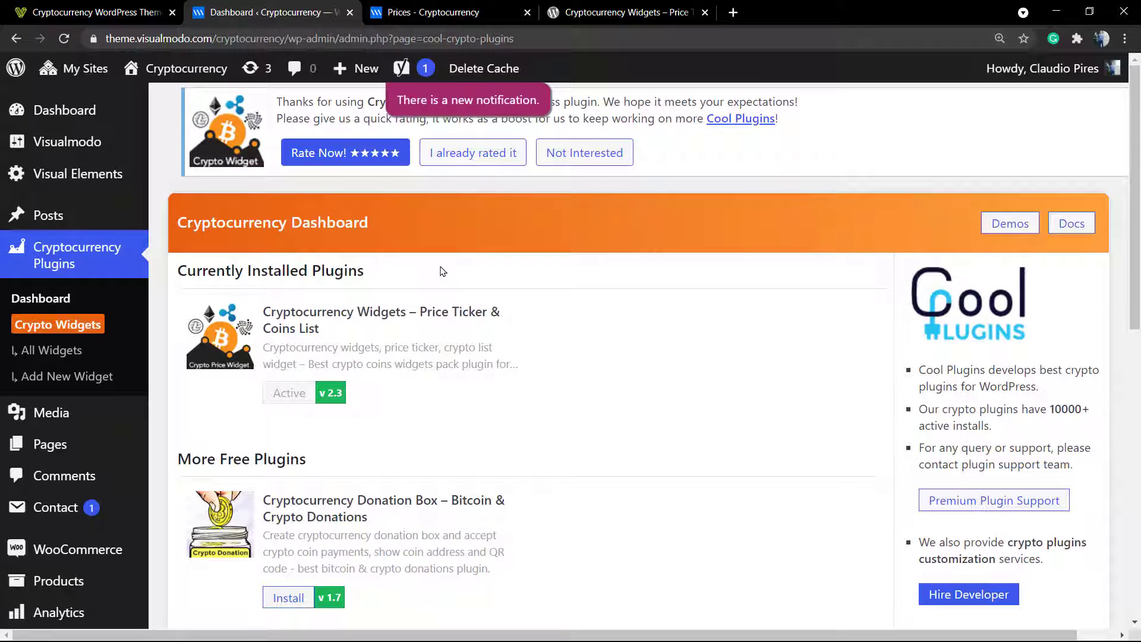
scroll(403, 306, down, 1)
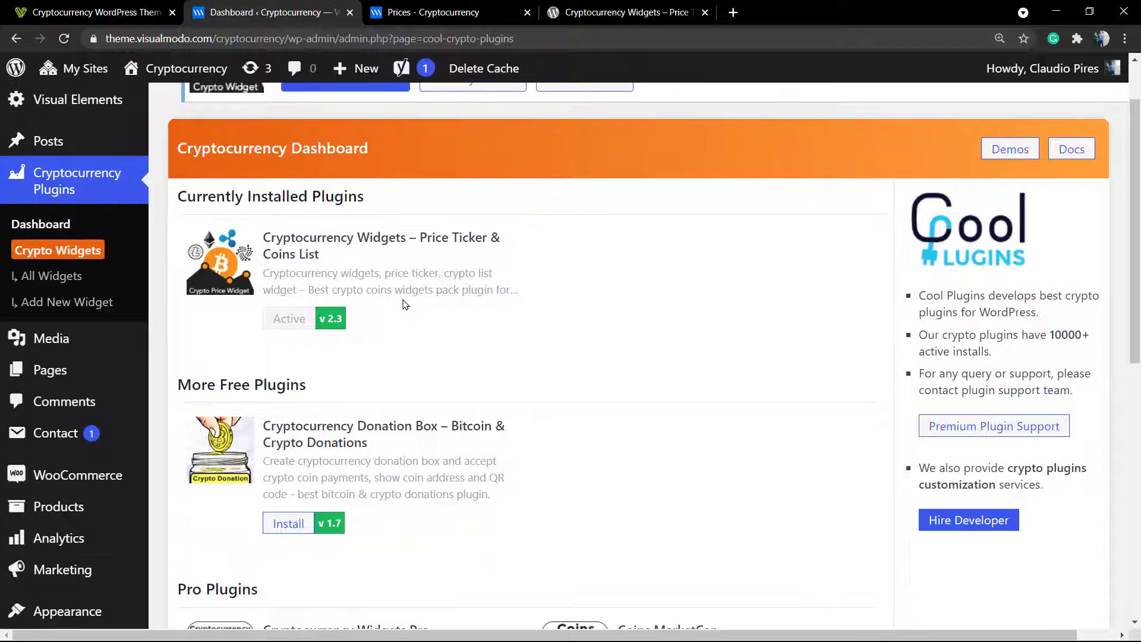
scroll(403, 305, up, 1)
scroll(402, 305, up, 1)
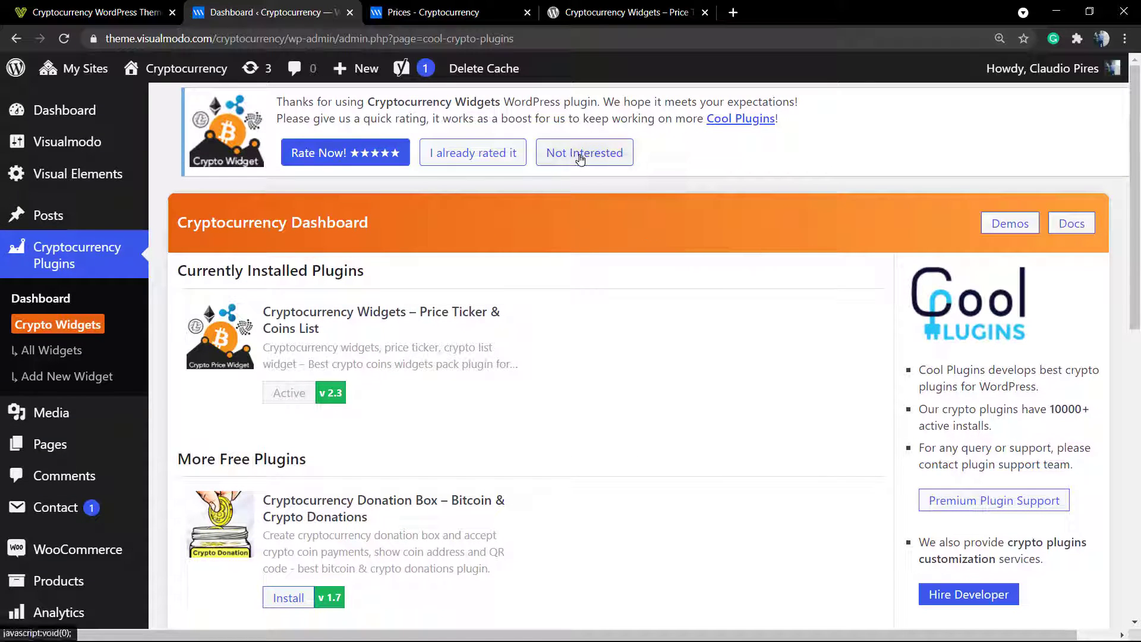
click(499, 155)
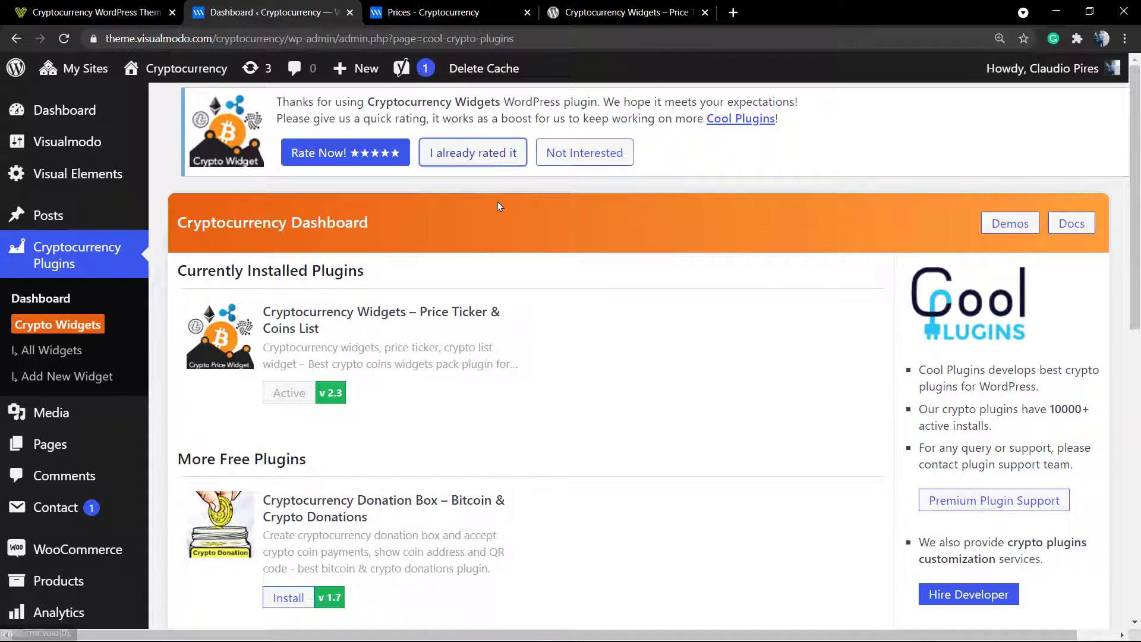
scroll(462, 243, down, 2)
scroll(463, 243, down, 1)
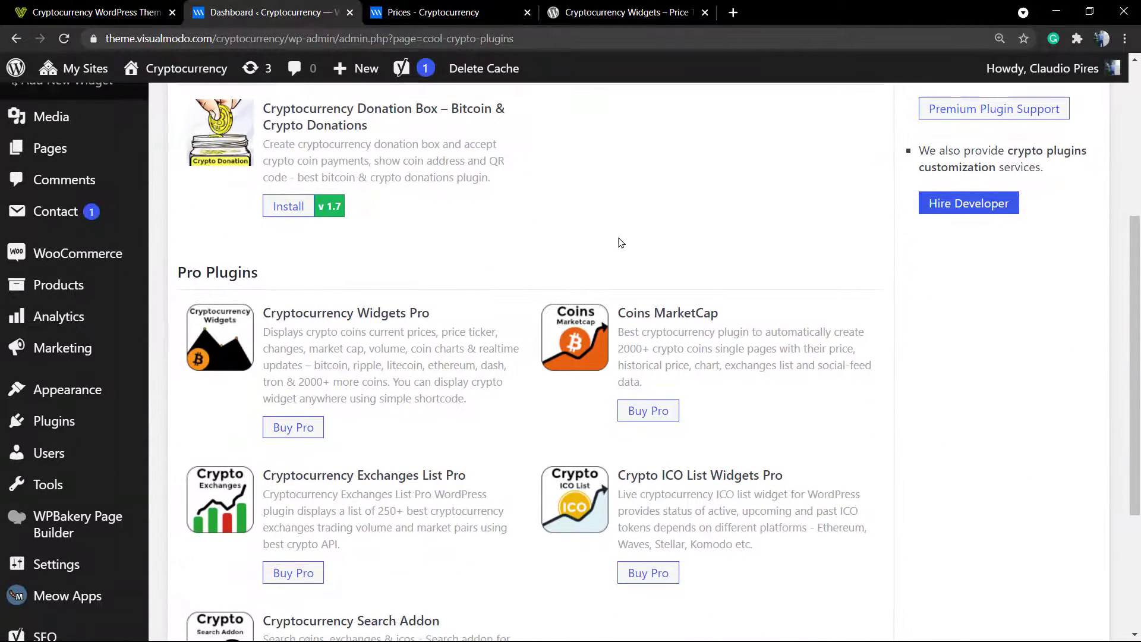
scroll(620, 246, up, 3)
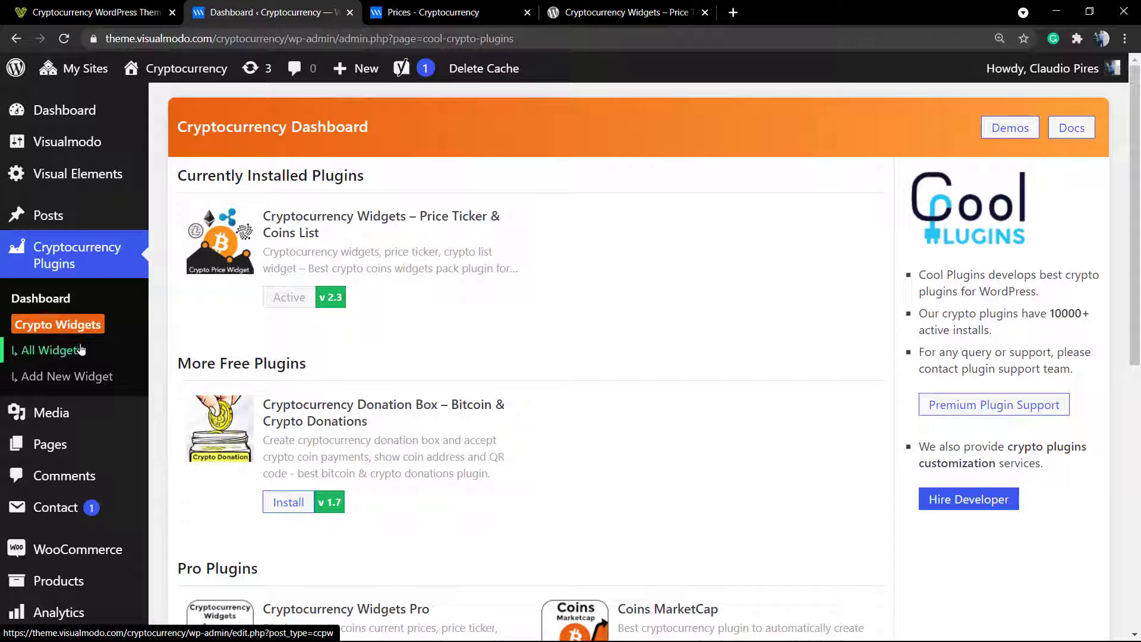
Start a new crypto widget shortcode with Widget Type Advanced Table and Show Coins Custom List
click(48, 376)
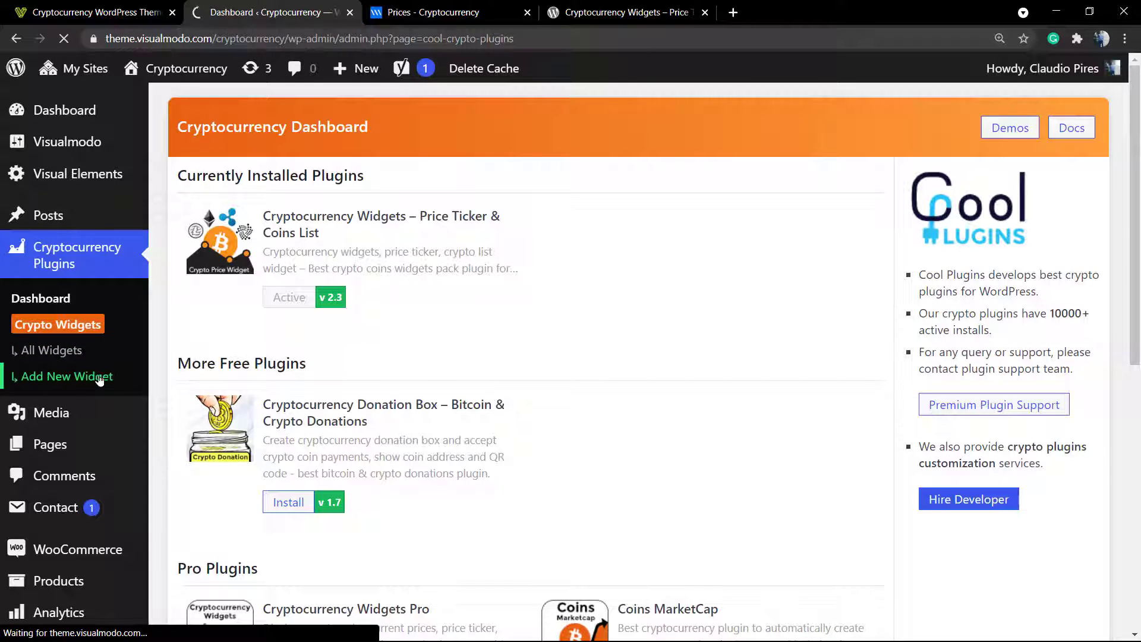
click(67, 375)
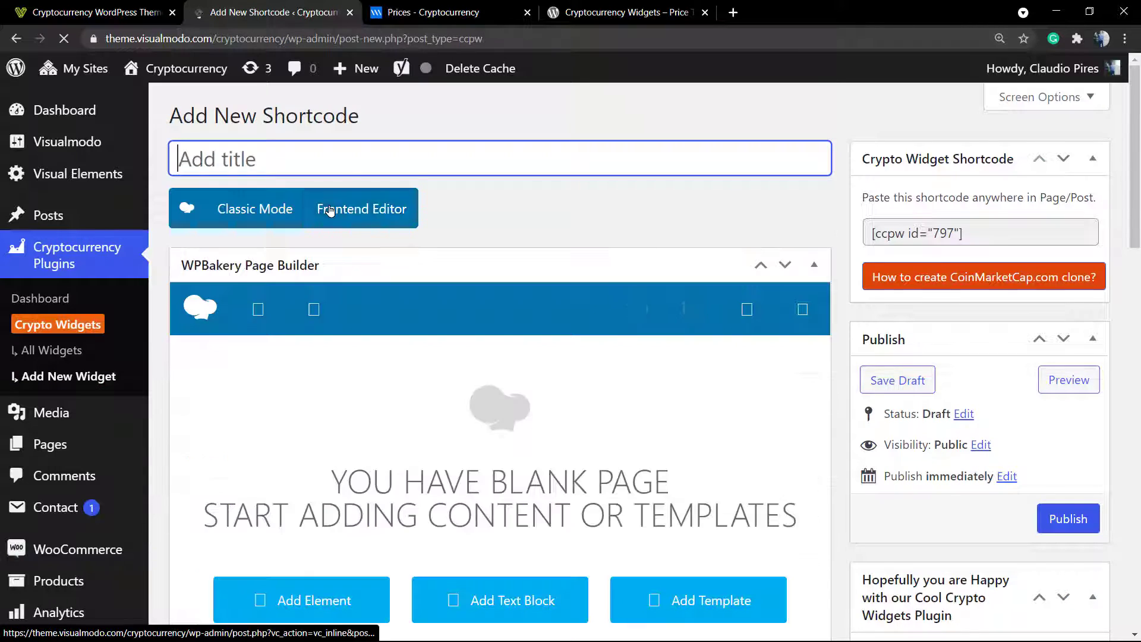
scroll(345, 287, down, 3)
scroll(345, 285, down, 3)
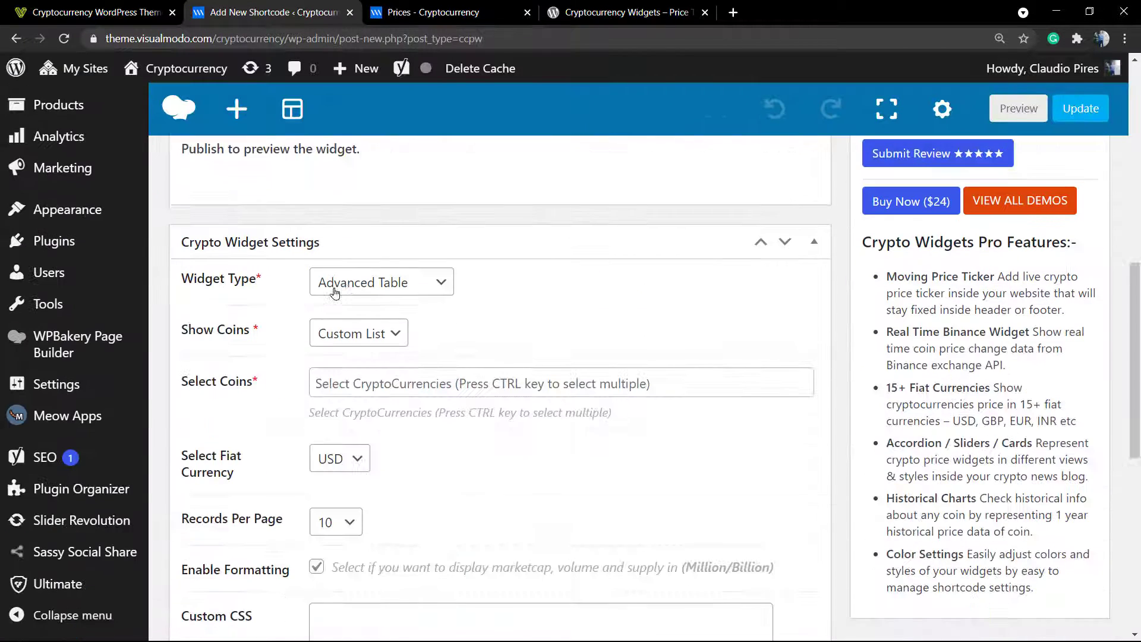
click(415, 283)
click(416, 283)
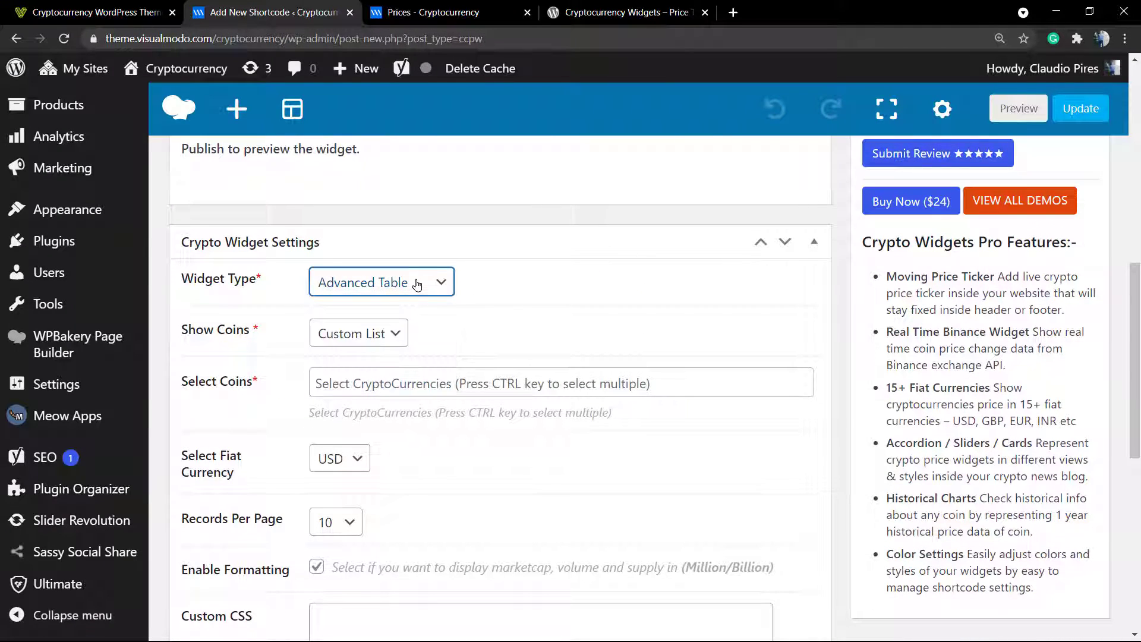
click(429, 383)
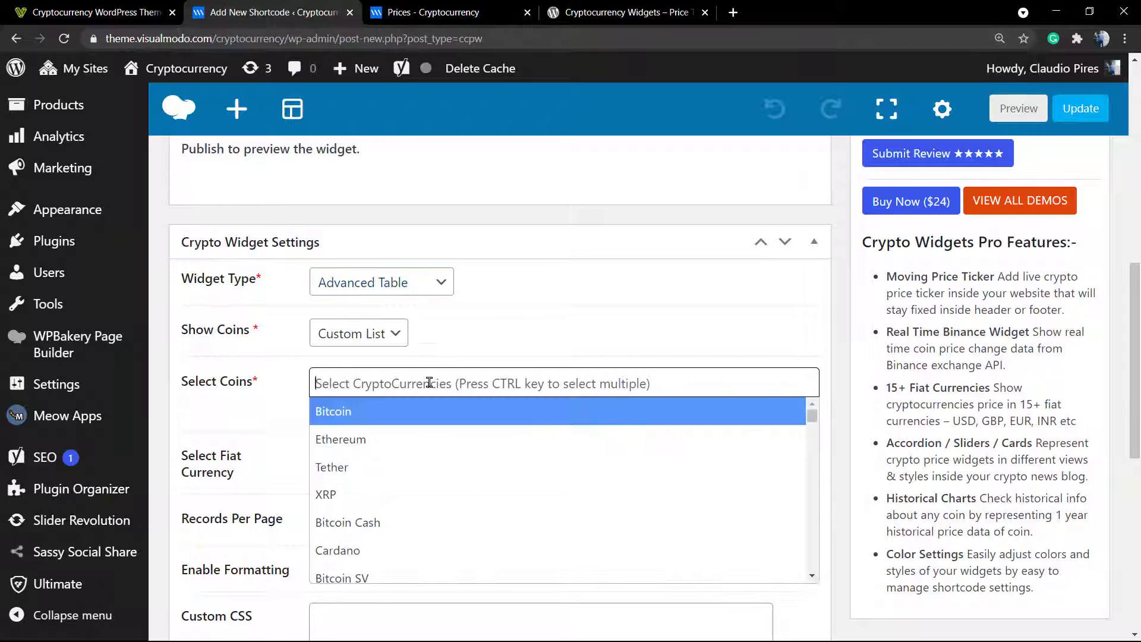
click(429, 383)
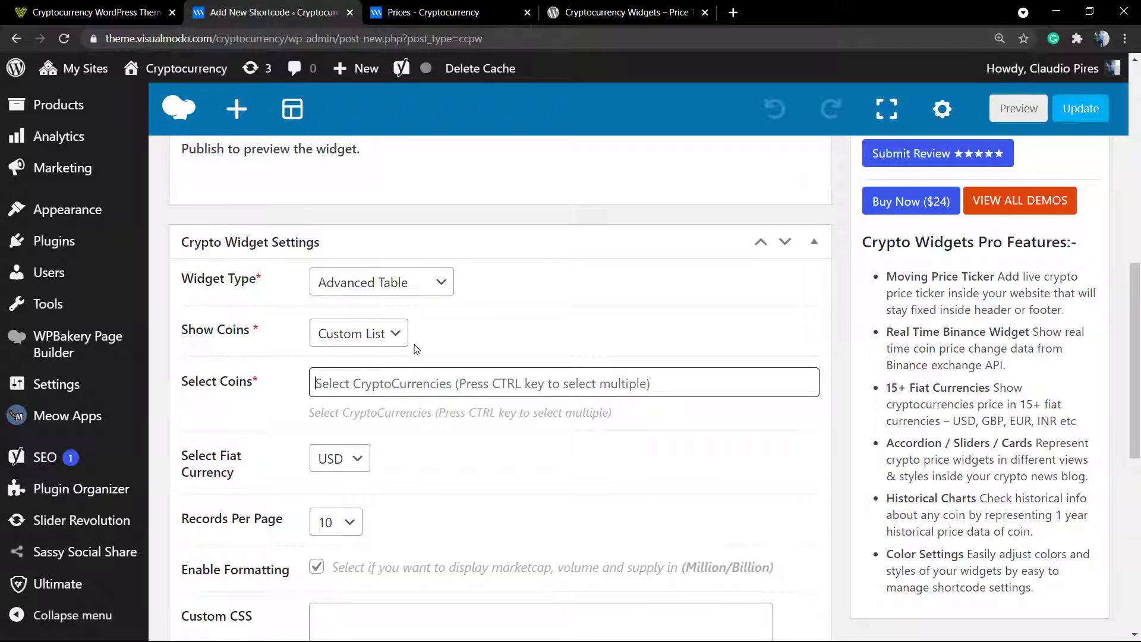
scroll(414, 349, down, 2)
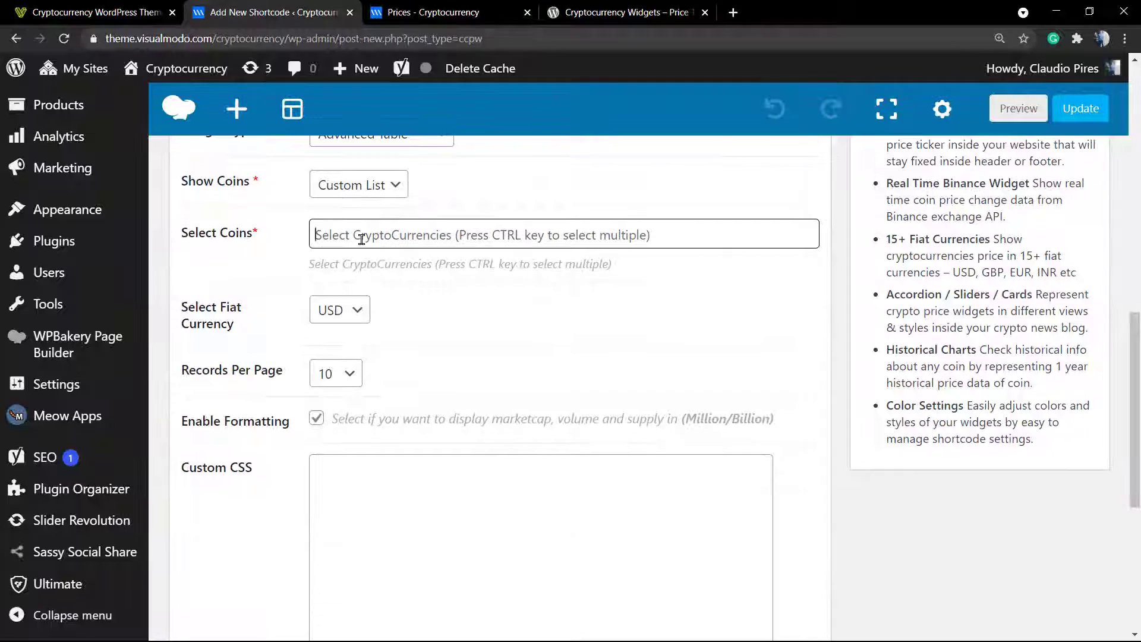
Add Bitcoin, Ethereum, Tether, XRP and Bitcoin Cash to Select Coins
click(361, 238)
click(373, 268)
click(415, 264)
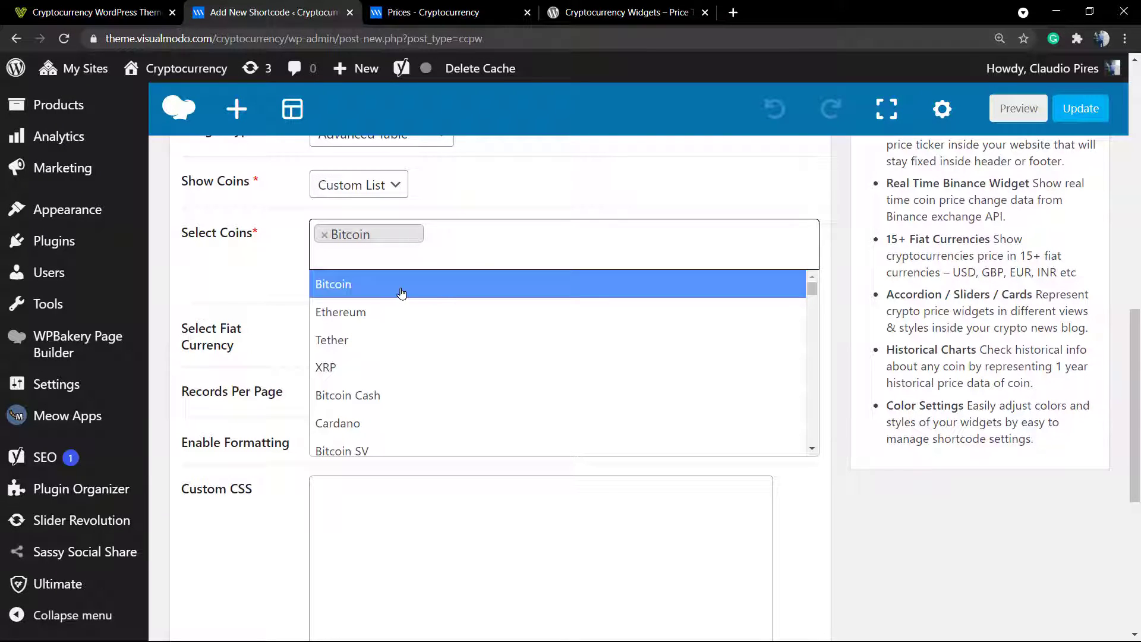
click(402, 311)
click(401, 264)
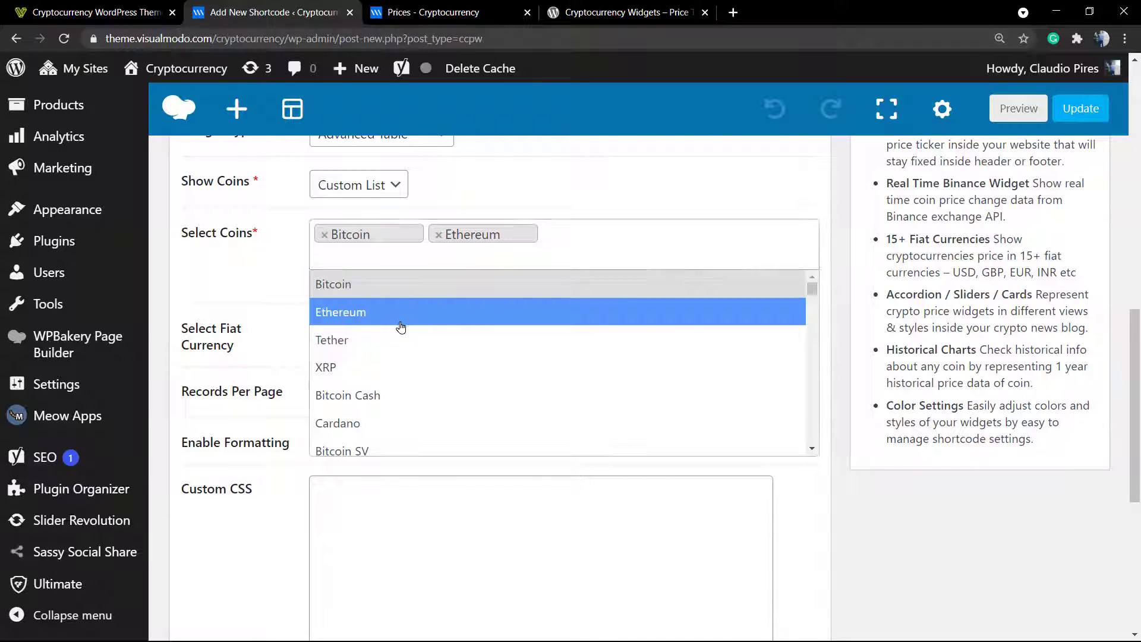
click(400, 337)
click(385, 256)
click(392, 367)
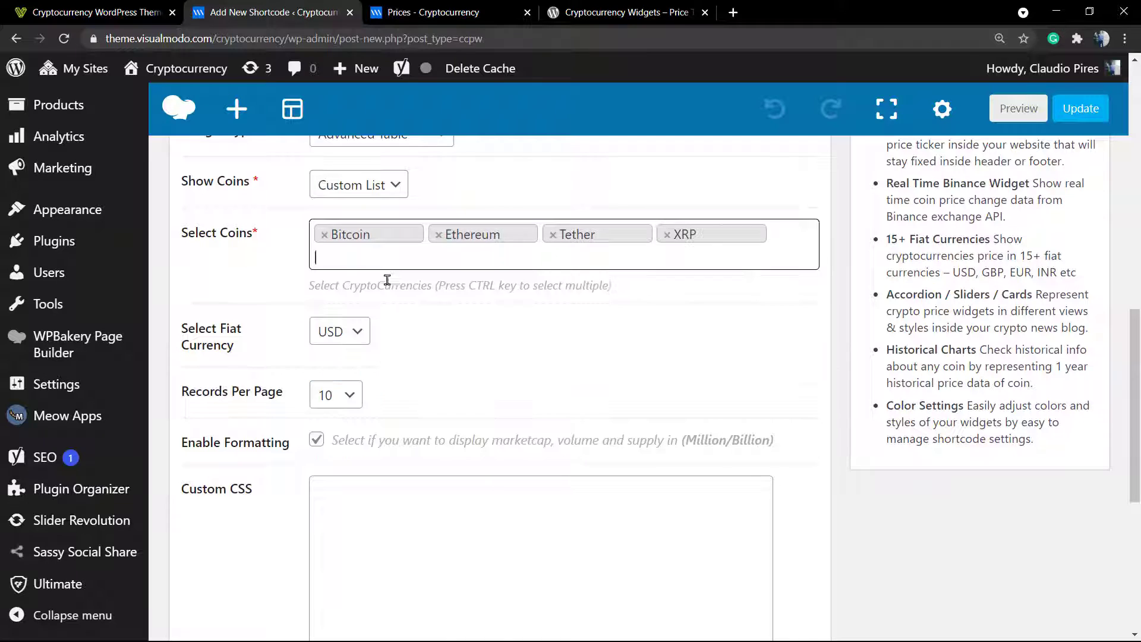
click(385, 266)
click(393, 395)
Add Cardano, Bitcoin SV, Chainlink and Litecoin to Select Coins
click(400, 280)
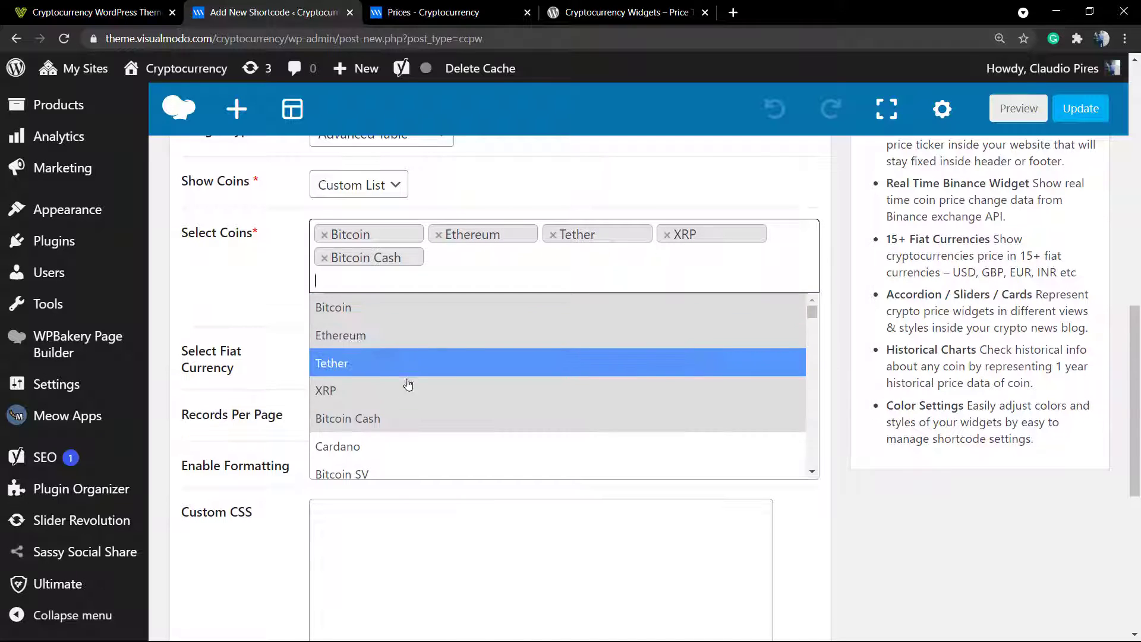
click(415, 437)
click(399, 285)
scroll(402, 357, down, 2)
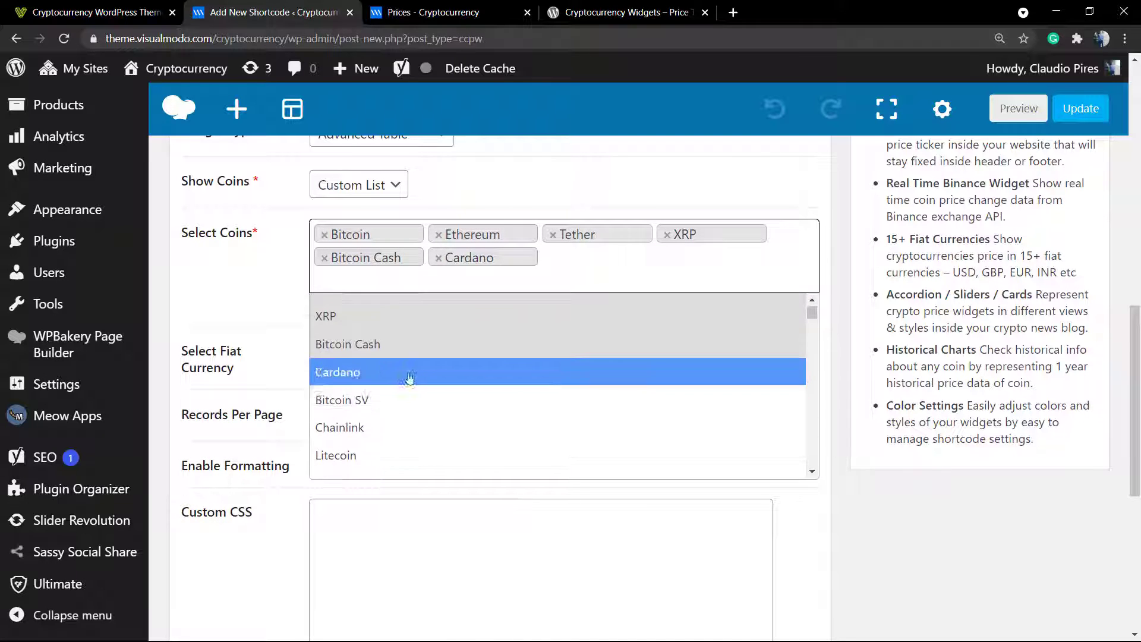
click(401, 399)
click(389, 281)
scroll(401, 414, down, 2)
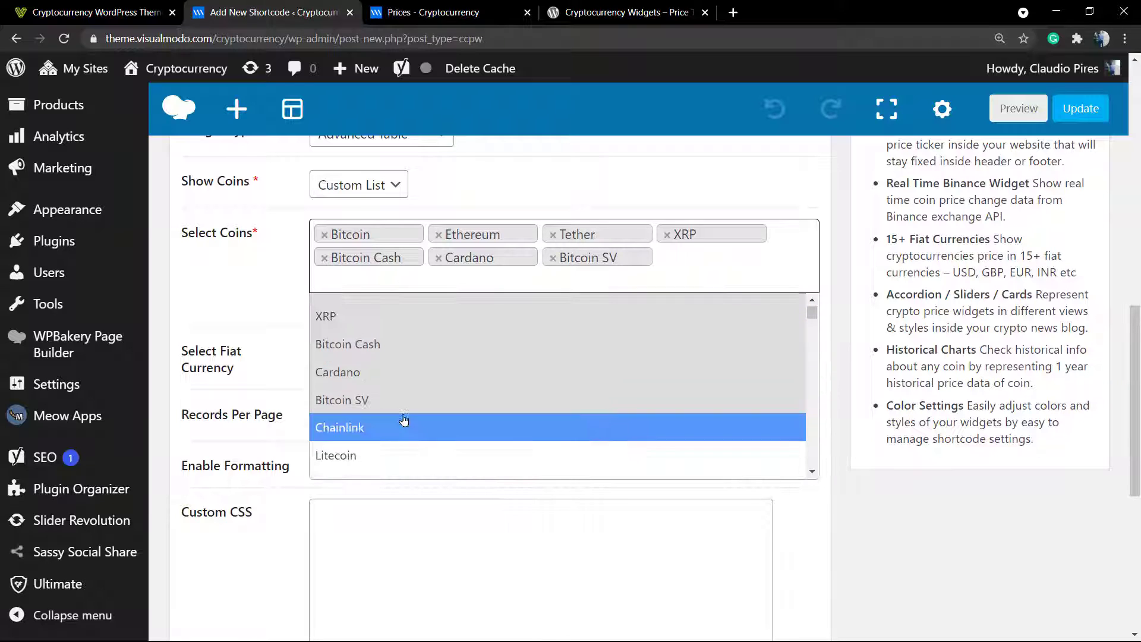
click(402, 423)
click(388, 285)
scroll(402, 356, down, 1)
scroll(402, 446, down, 2)
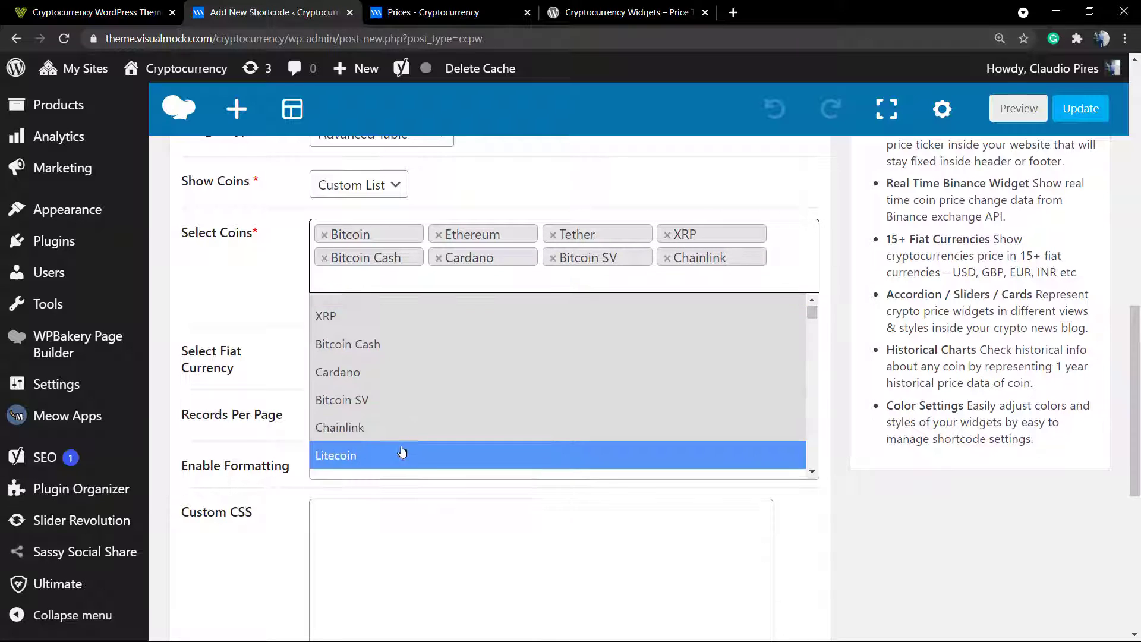
click(401, 452)
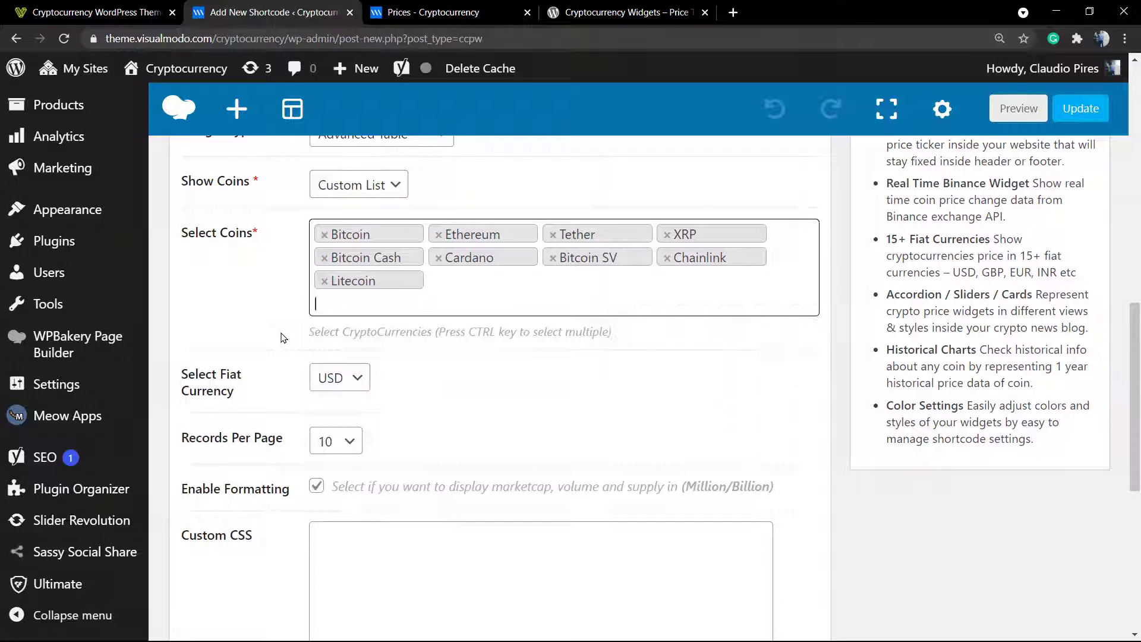
Keep USD, 10 records per page and Custom List, and collapse then re-expand Live Preview
click(333, 377)
scroll(321, 377, down, 1)
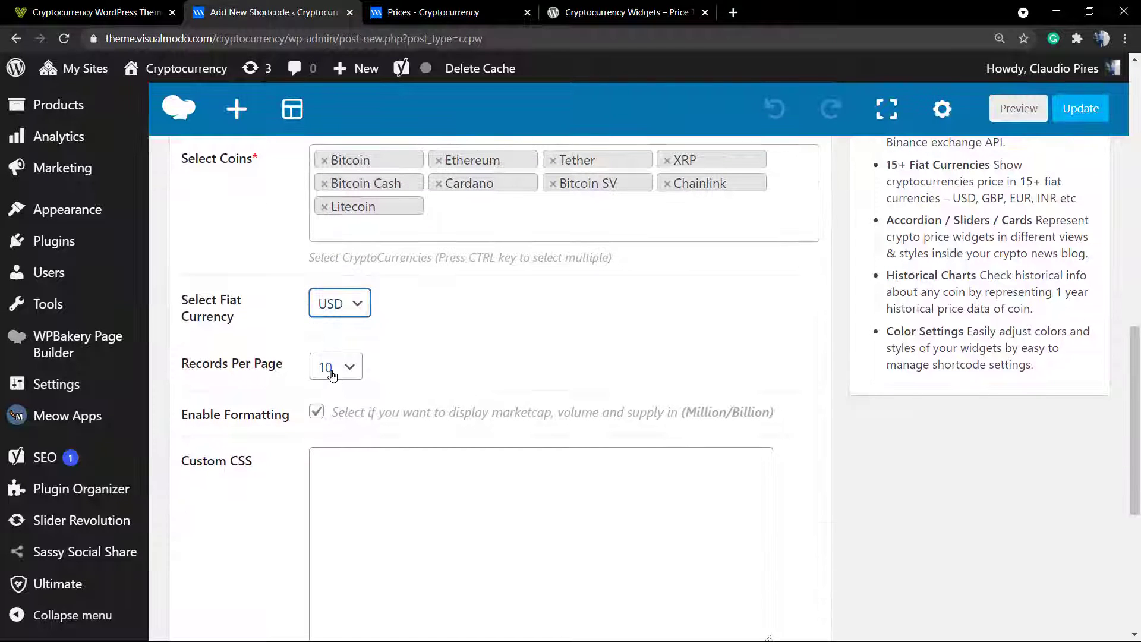
click(332, 374)
click(332, 368)
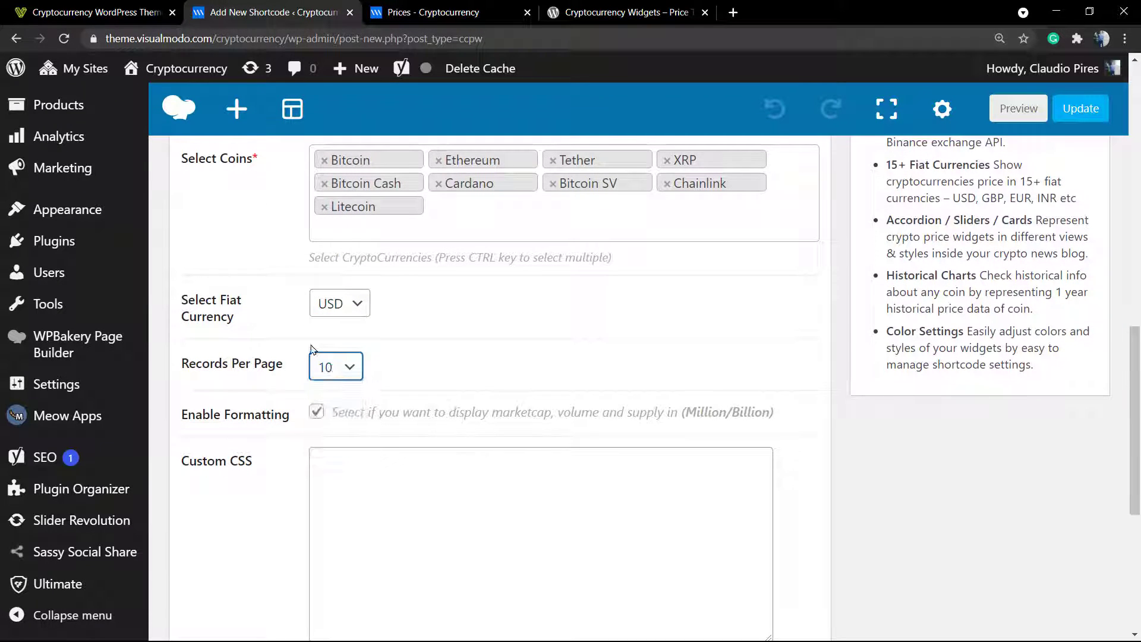
scroll(311, 352, down, 1)
scroll(316, 340, down, 3)
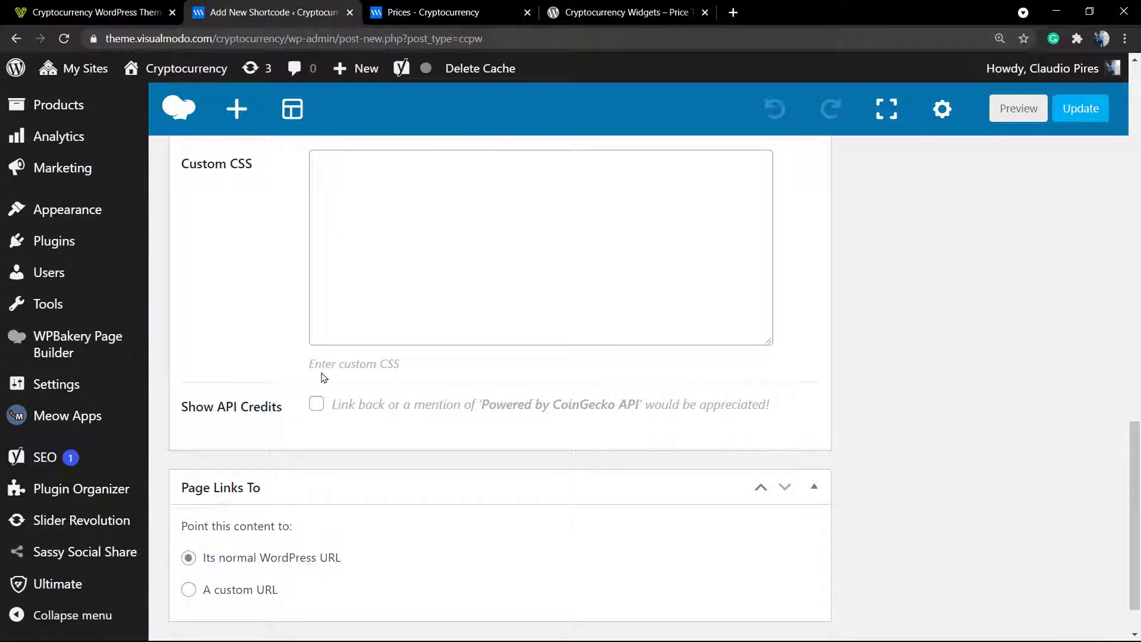
scroll(322, 377, down, 1)
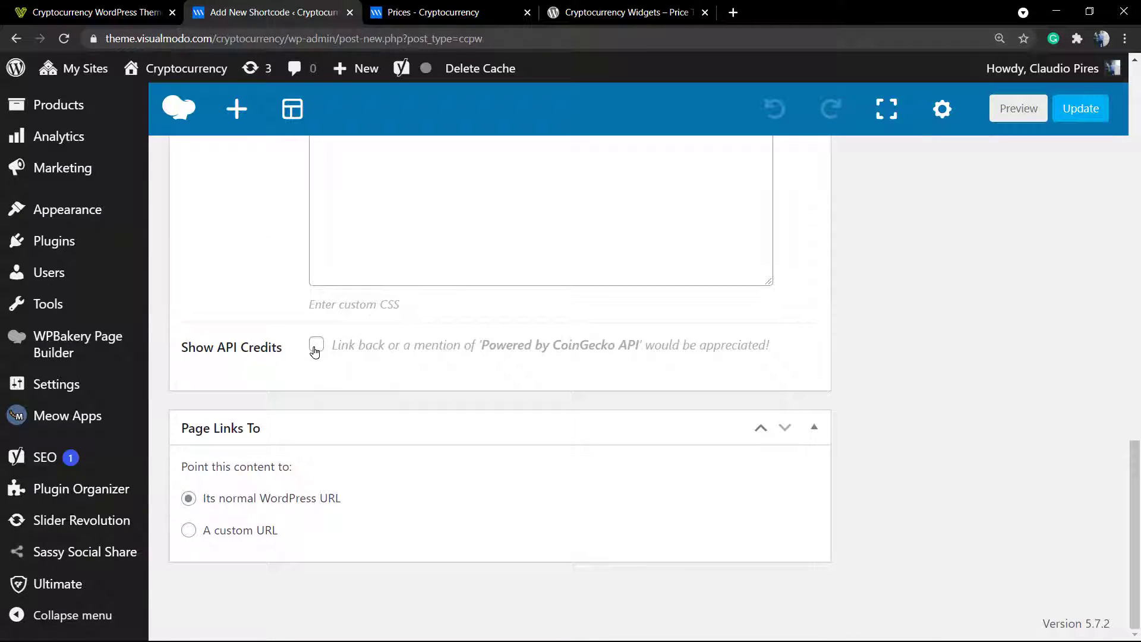
scroll(415, 343, up, 1)
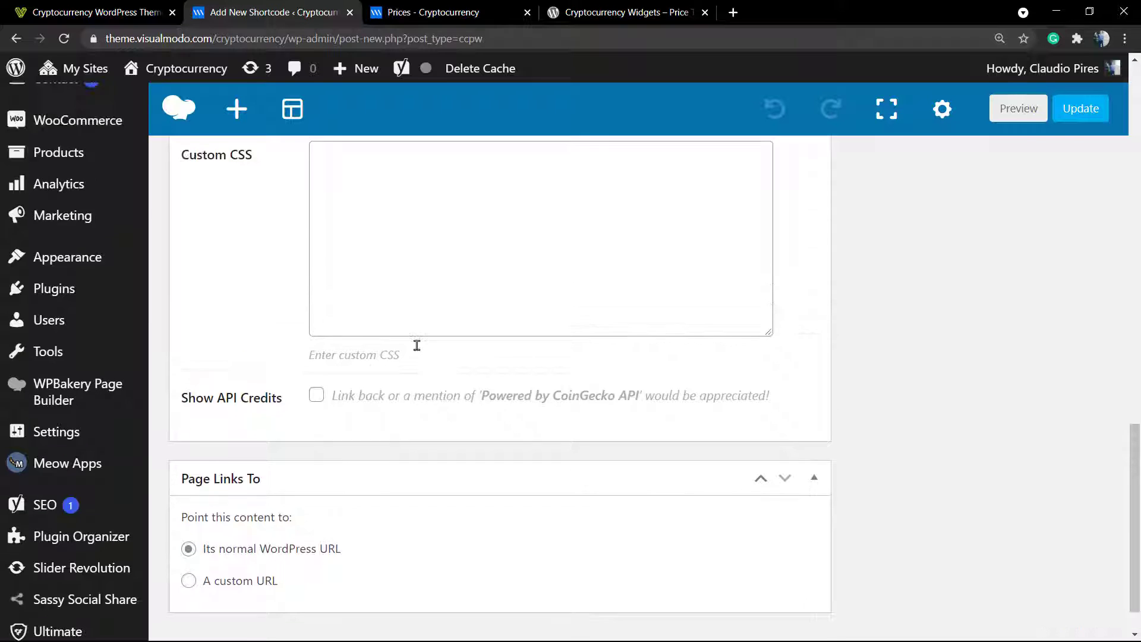
scroll(330, 333, up, 5)
scroll(323, 344, up, 2)
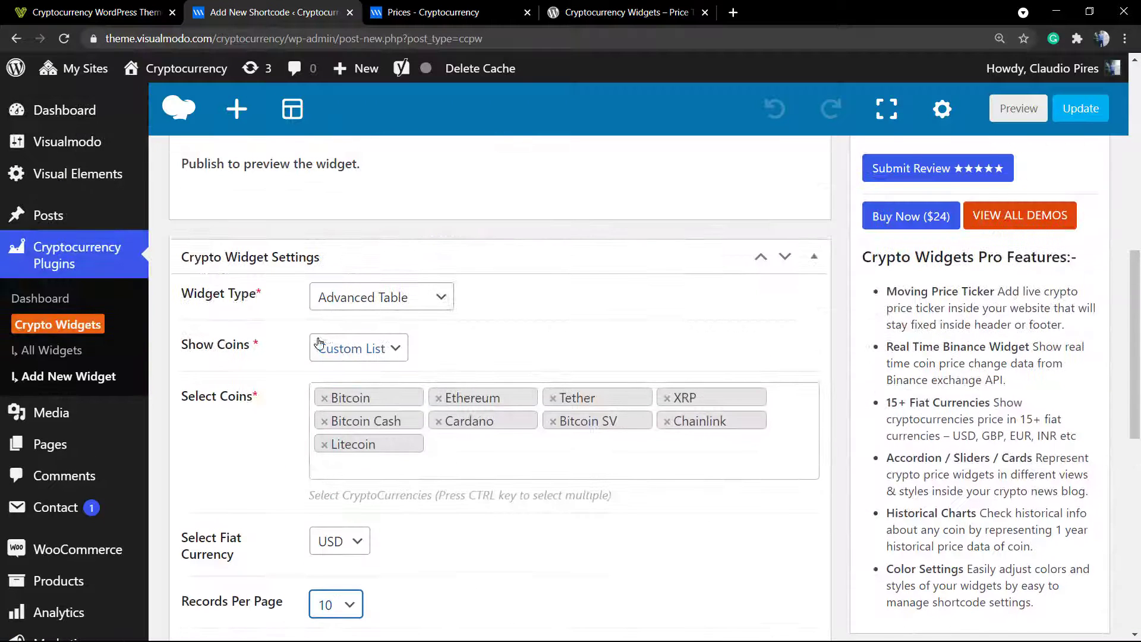
click(361, 354)
scroll(325, 353, up, 2)
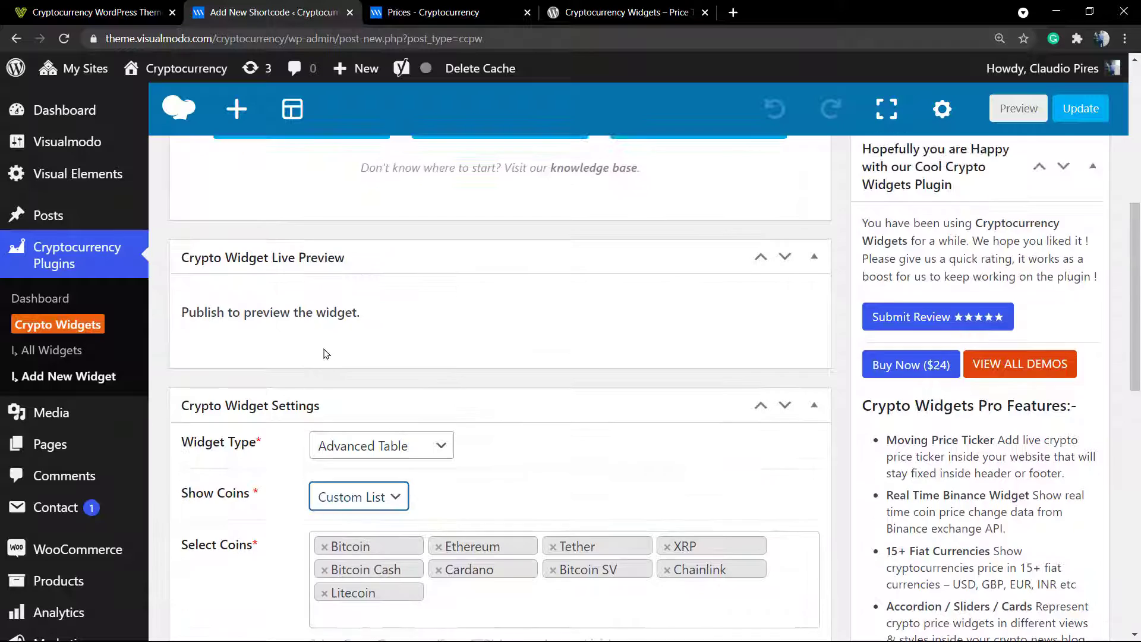
scroll(325, 354, up, 1)
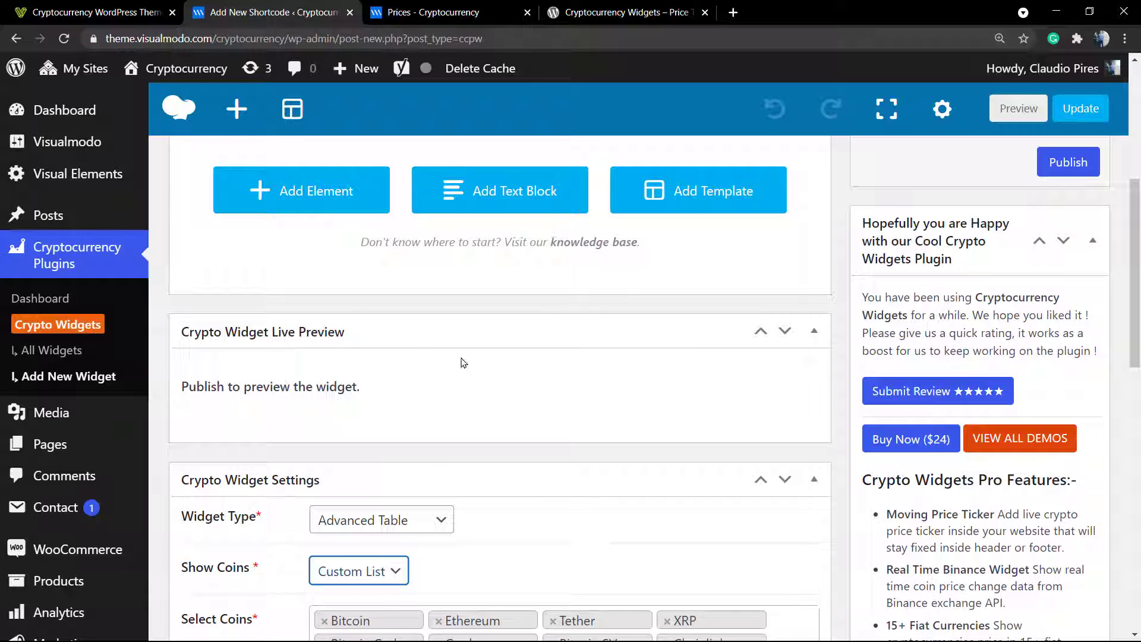
click(264, 336)
click(266, 339)
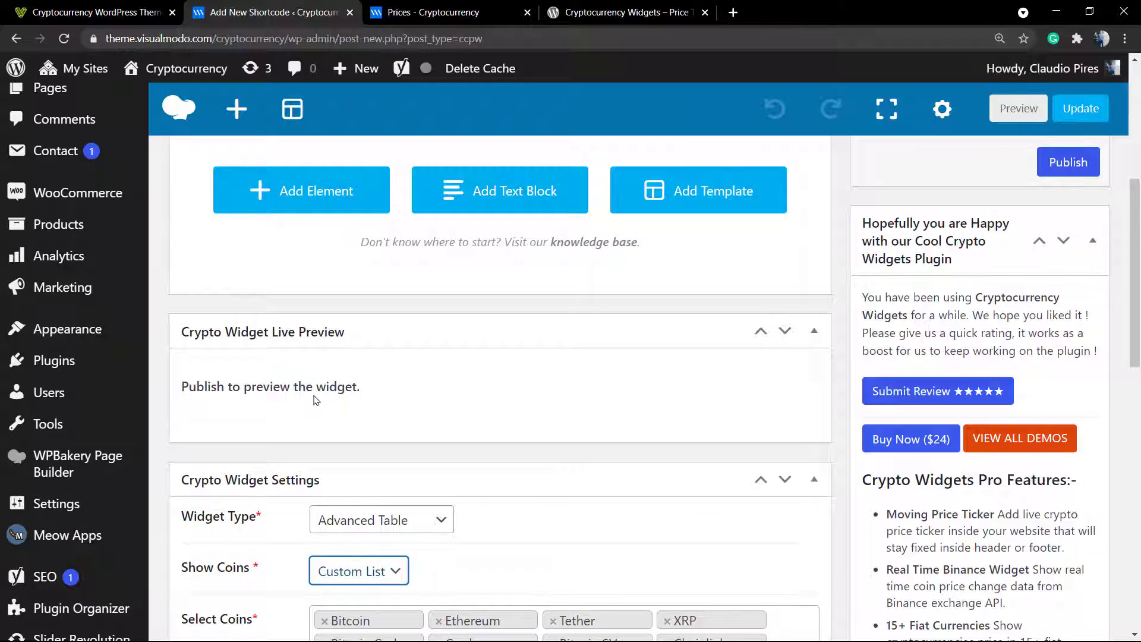
scroll(317, 392, down, 4)
scroll(356, 392, up, 6)
scroll(339, 268, up, 3)
click(321, 157)
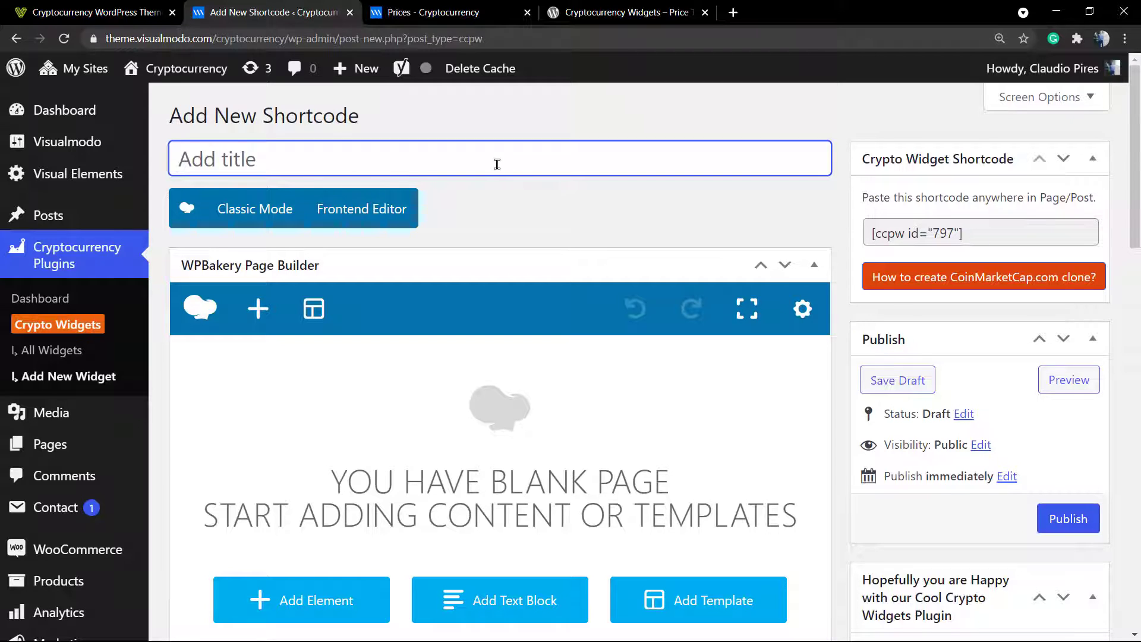
text(Test Ta)
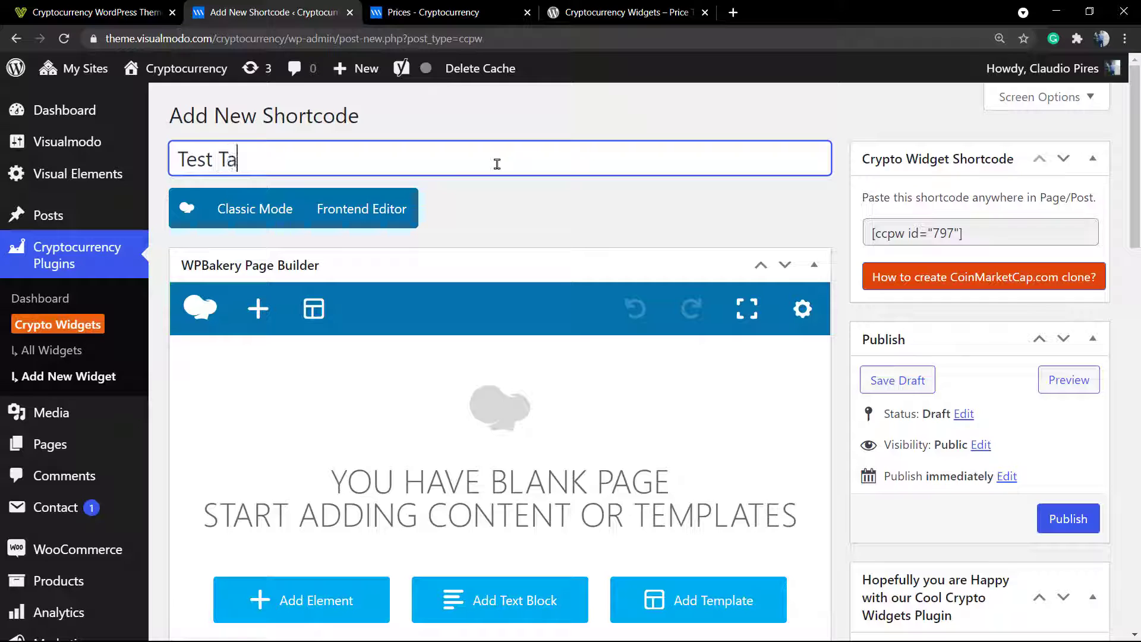
text(ble)
Title the widget 'Test Table' and publish it as shortcode [ccpw id="797"]
click(1069, 519)
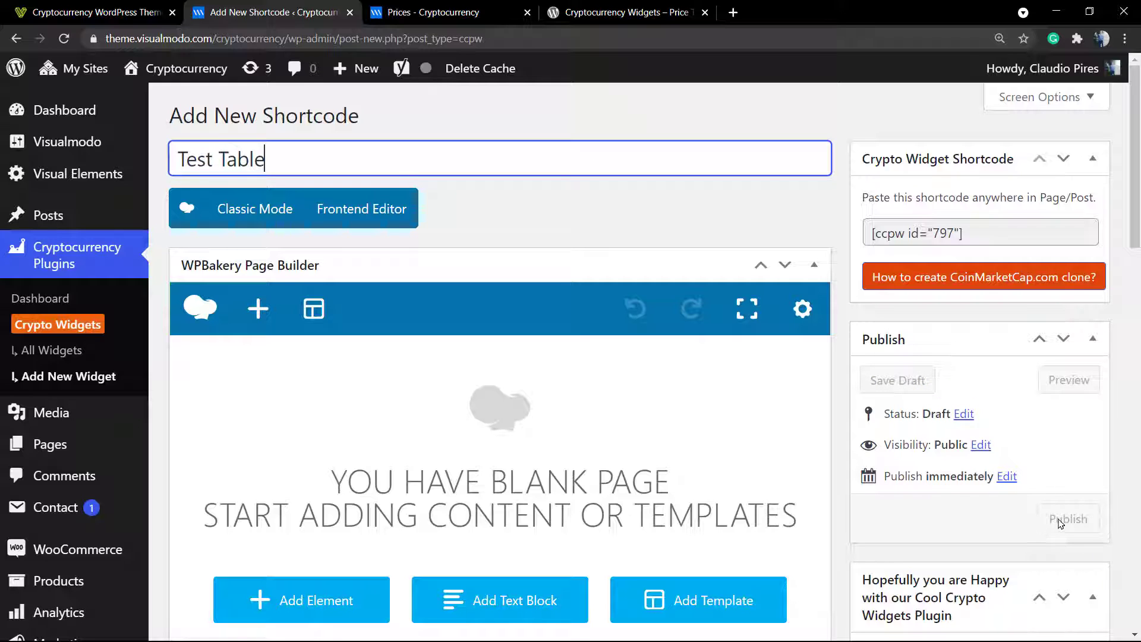
scroll(966, 495, down, 2)
scroll(955, 375, up, 2)
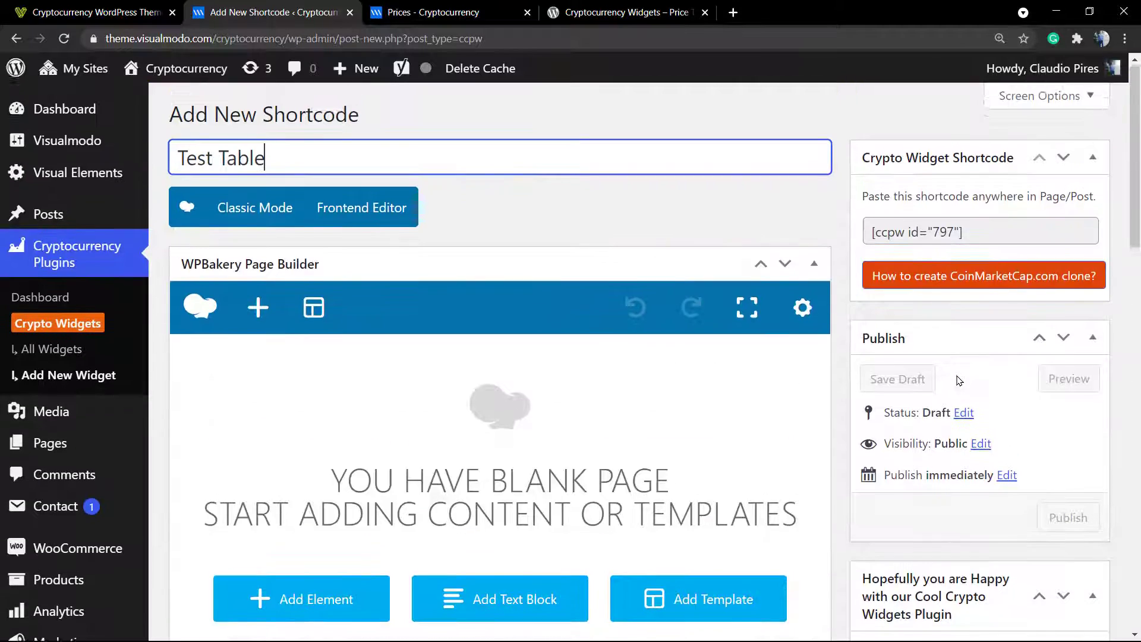
scroll(954, 378, down, 3)
scroll(970, 306, up, 3)
click(1066, 518)
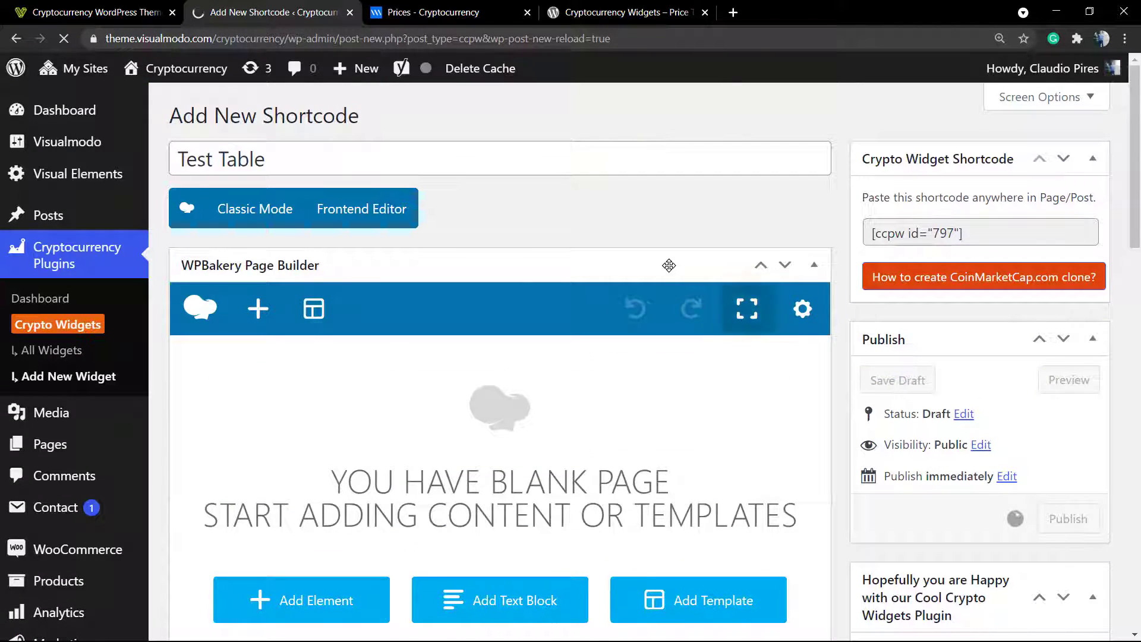
scroll(744, 341, down, 3)
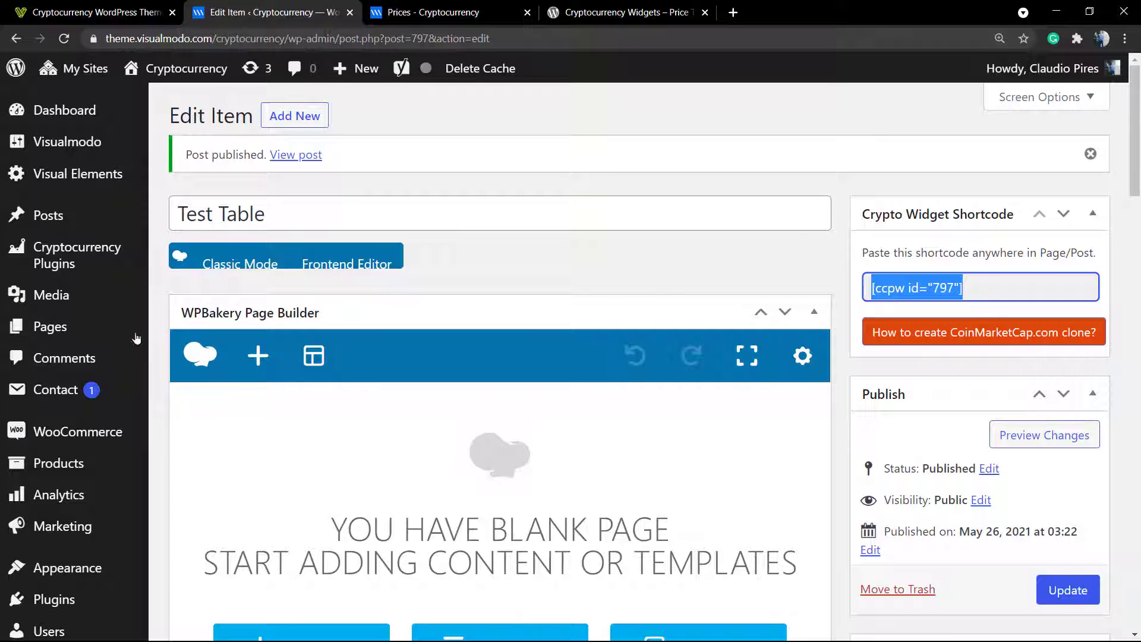
mouse_move(76, 256)
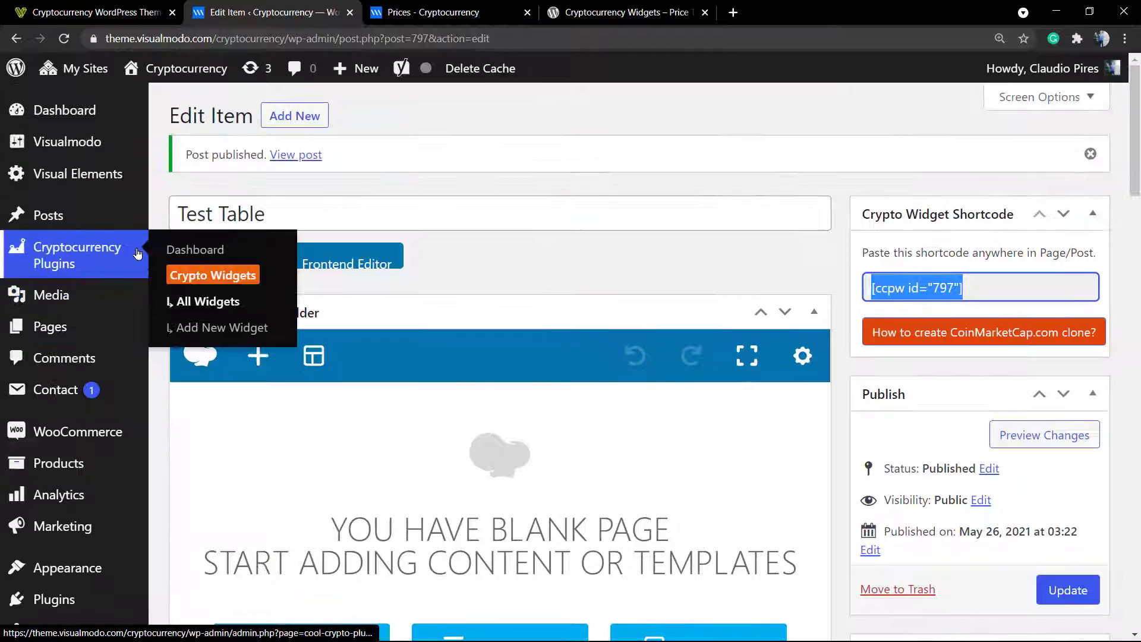
Confirm Test Table appears under All Widgets and open the Posts list in a new tab
click(198, 302)
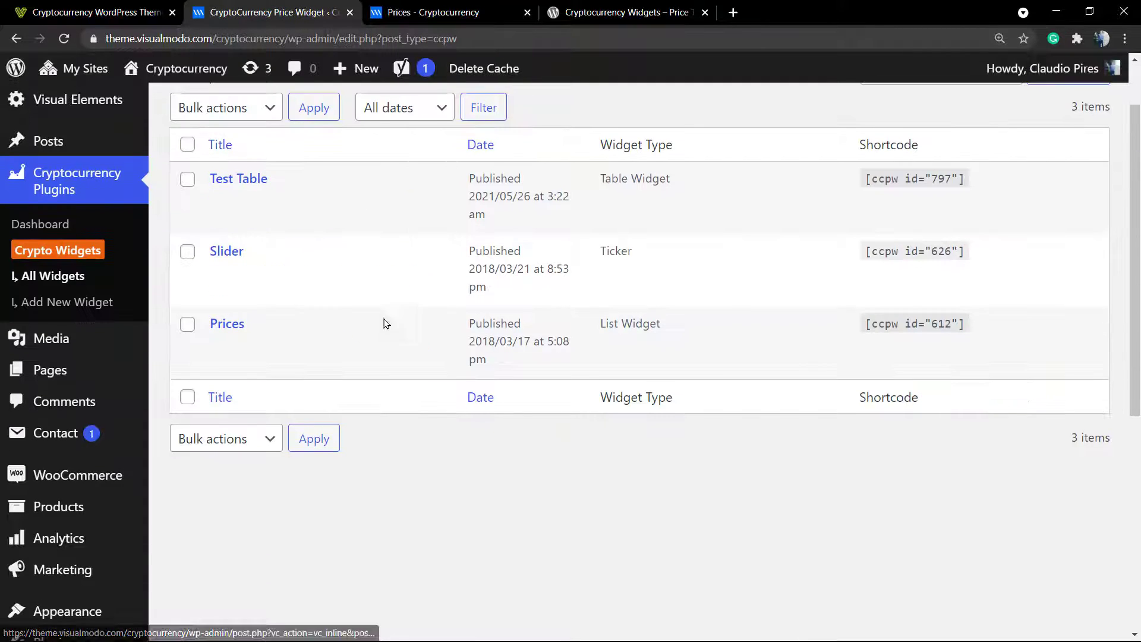
mouse_move(356, 196)
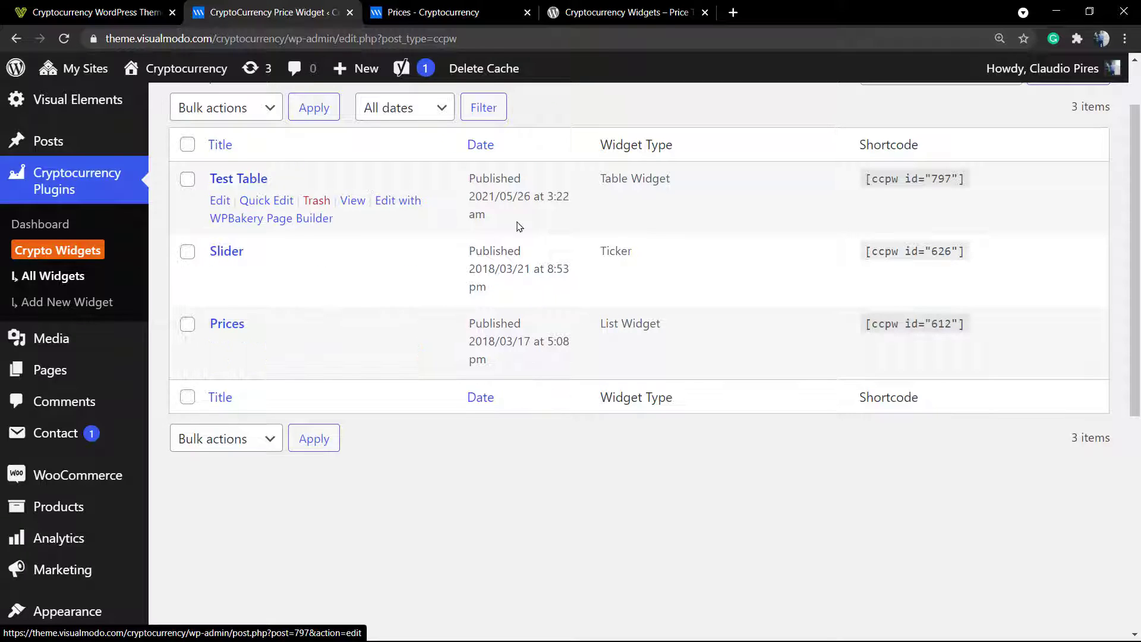
scroll(526, 240, up, 2)
mouse_move(49, 217)
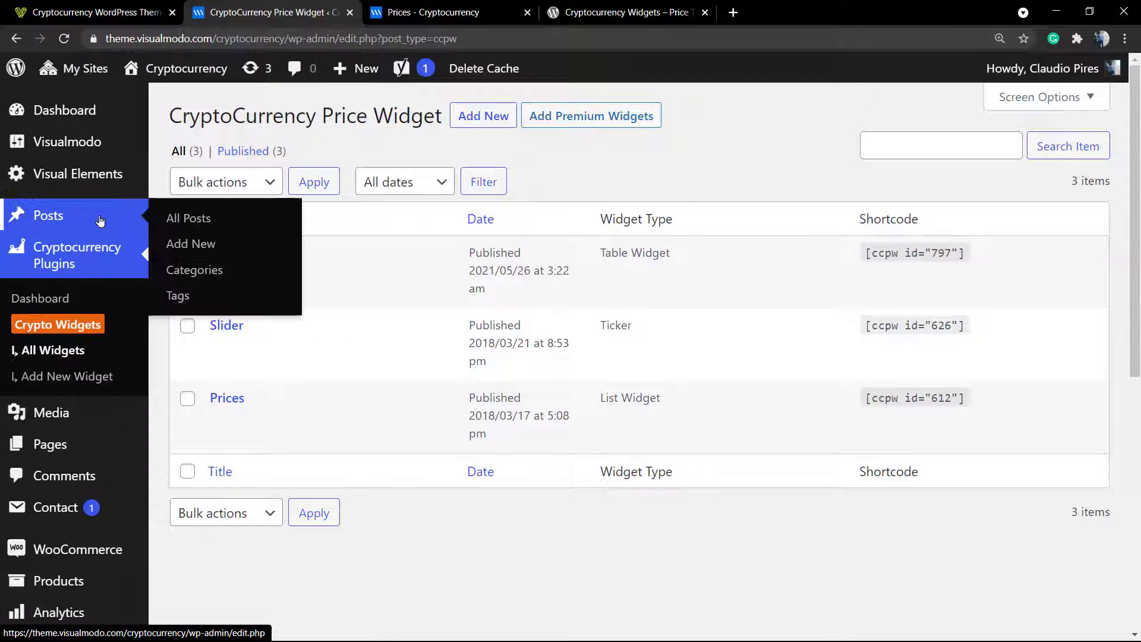
right_click(196, 241)
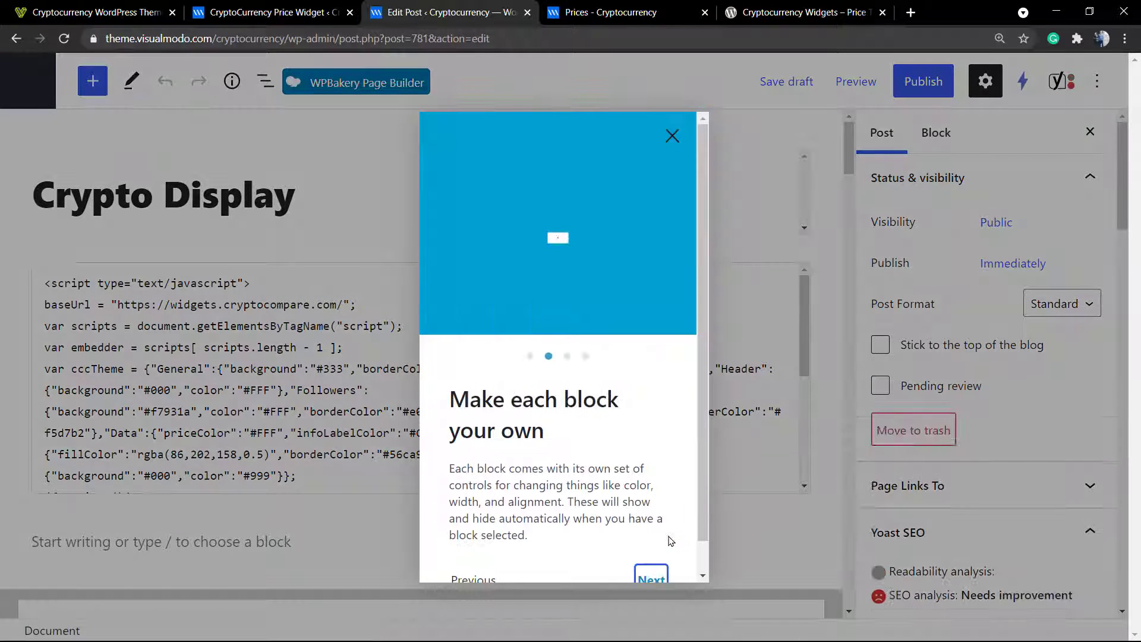
Close the editor welcome guide and remove the Custom HTML block from the post
click(653, 578)
click(658, 548)
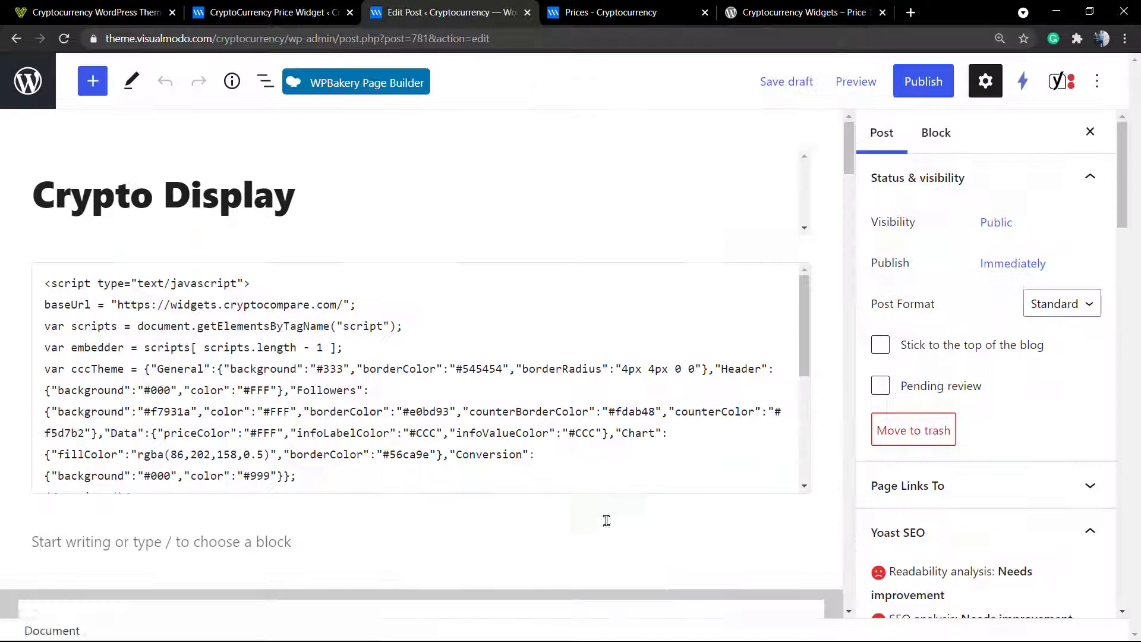
right_click(406, 308)
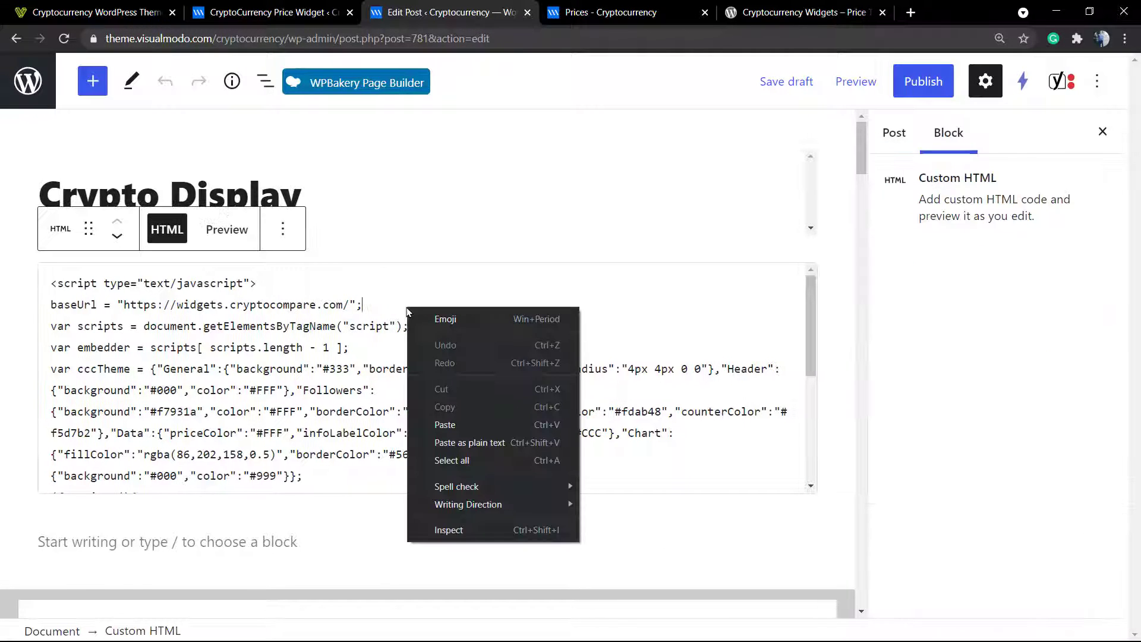
click(301, 254)
click(282, 228)
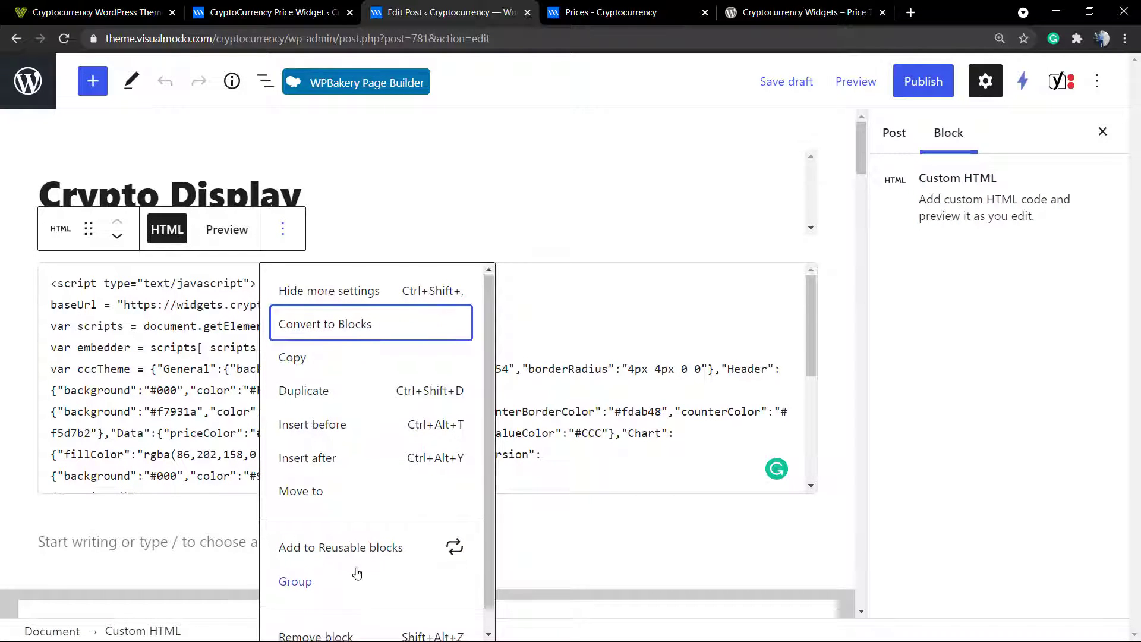
scroll(357, 573, down, 1)
click(348, 616)
Paste the [ccpw id="797"] shortcode into a new block and preview the post in a new tab
click(219, 270)
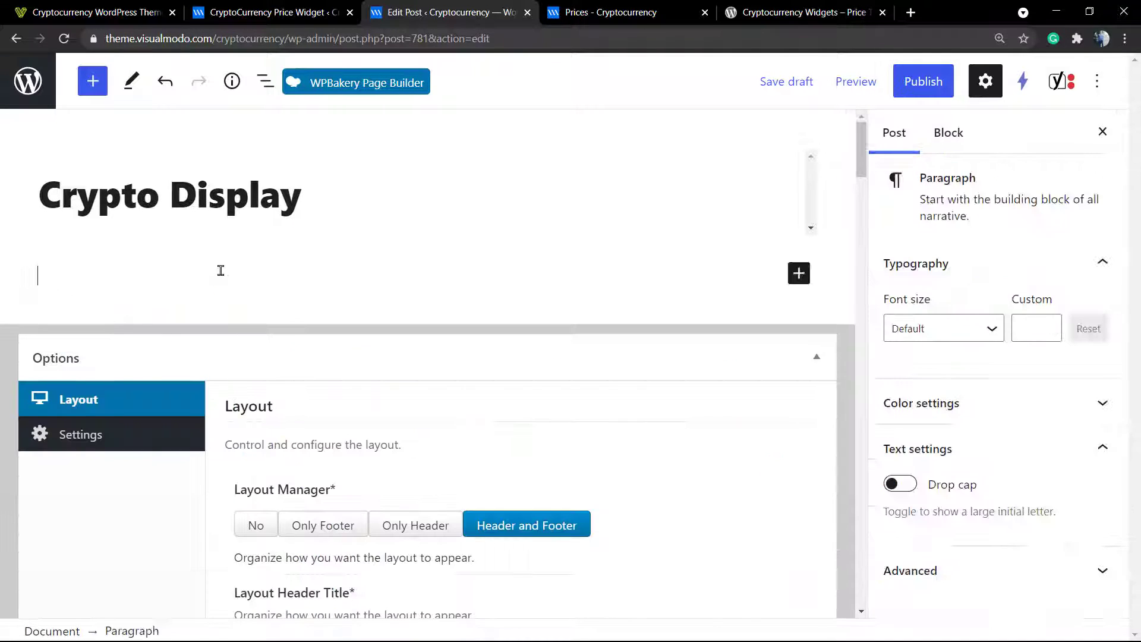
text([ccpw id="797"])
click(287, 364)
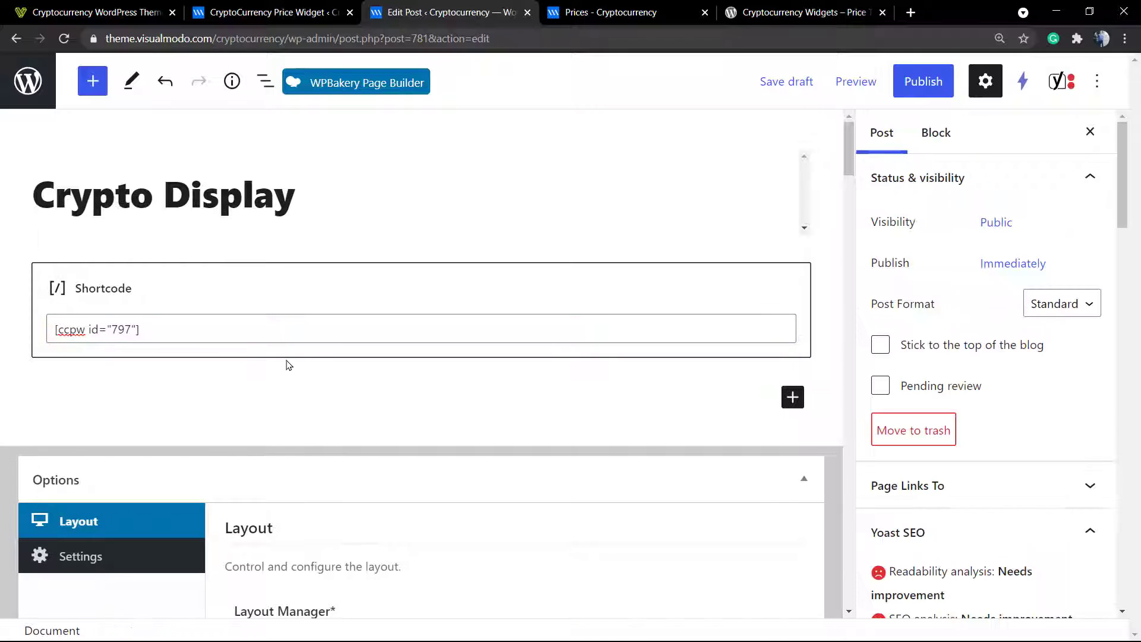
click(862, 84)
click(789, 252)
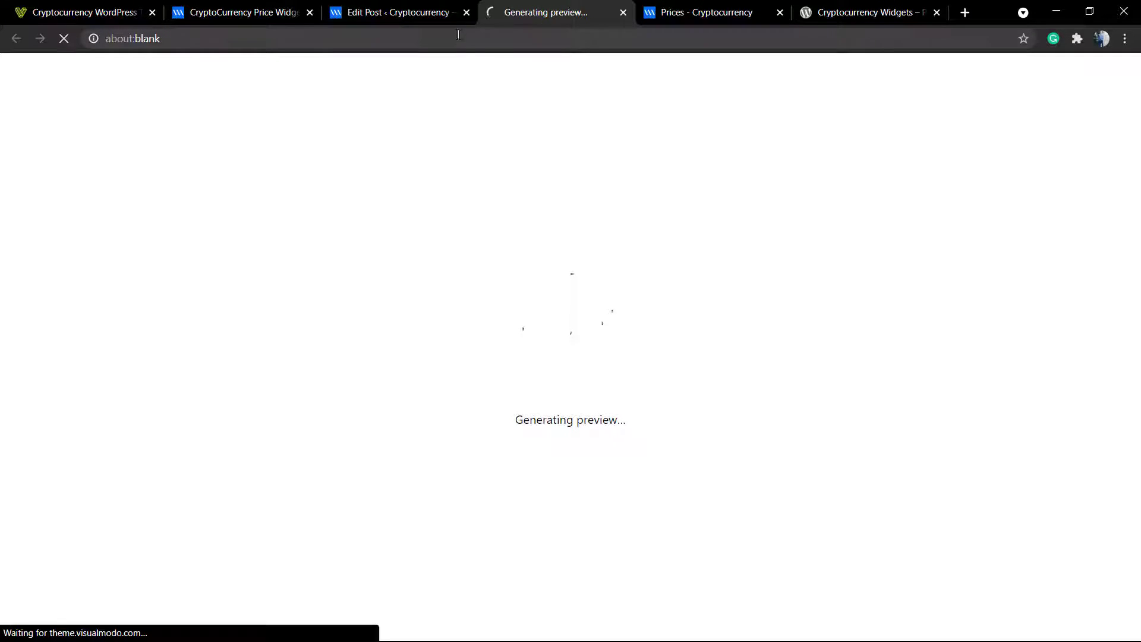
scroll(419, 268, down, 4)
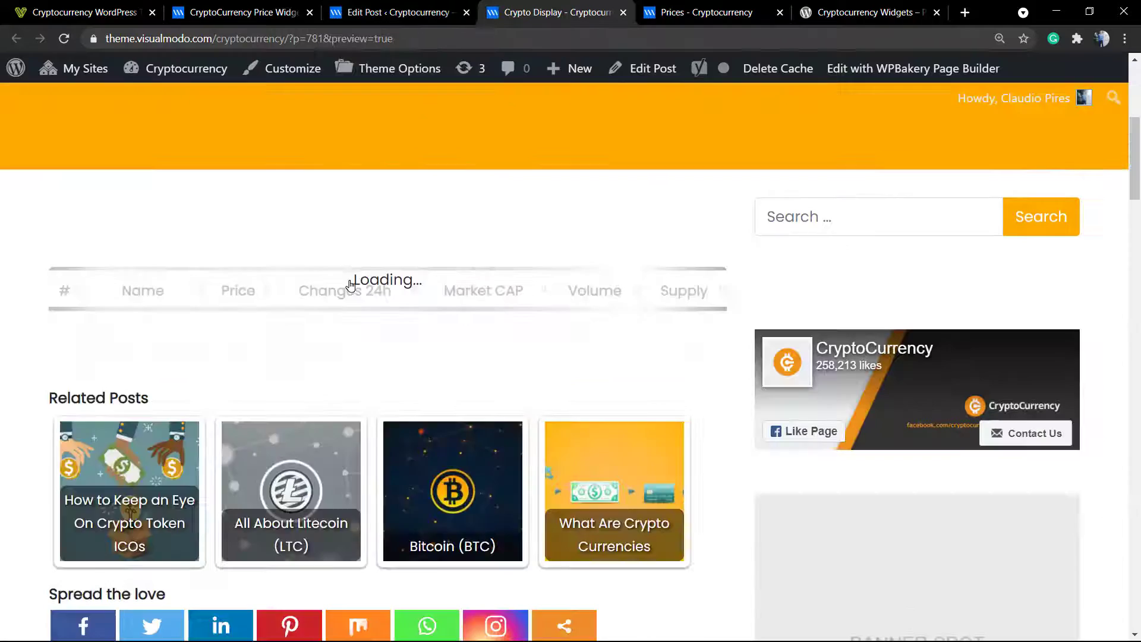
scroll(13, 321, down, 2)
scroll(36, 296, up, 2)
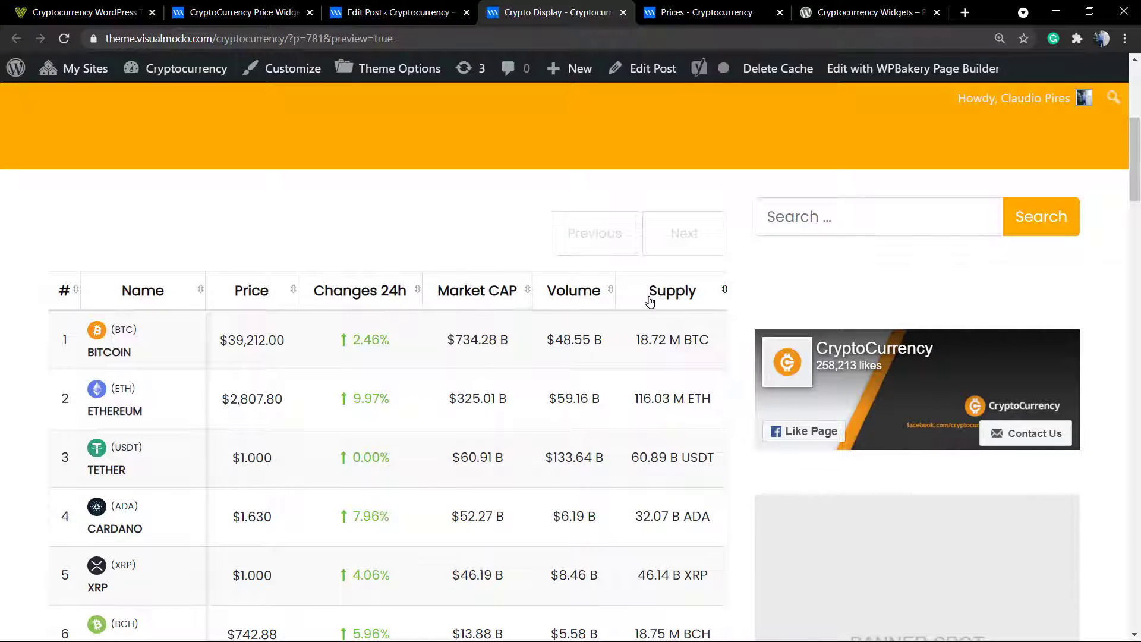
scroll(650, 301, down, 2)
scroll(632, 296, down, 2)
scroll(700, 295, down, 1)
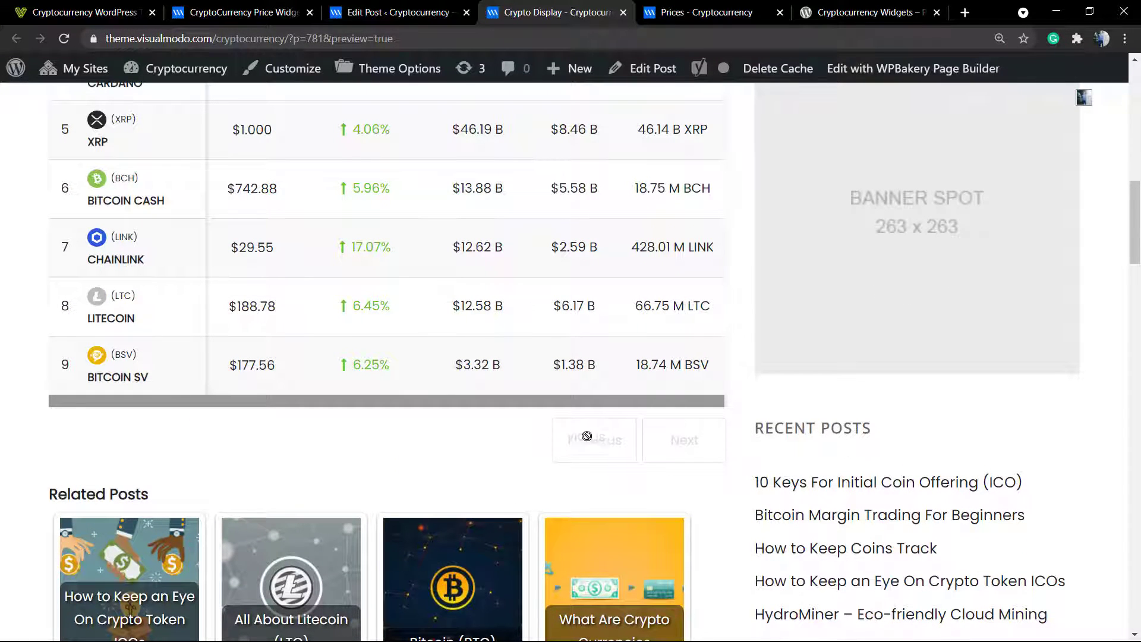
scroll(360, 420, up, 2)
scroll(429, 426, down, 2)
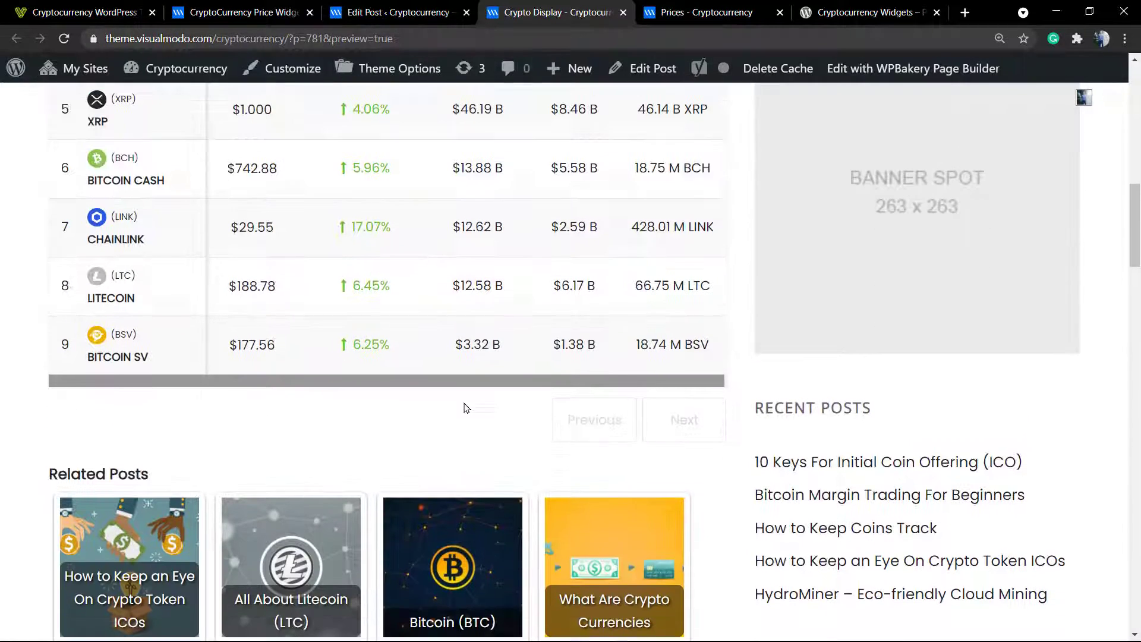
scroll(464, 407, up, 1)
scroll(553, 416, up, 3)
scroll(368, 374, up, 2)
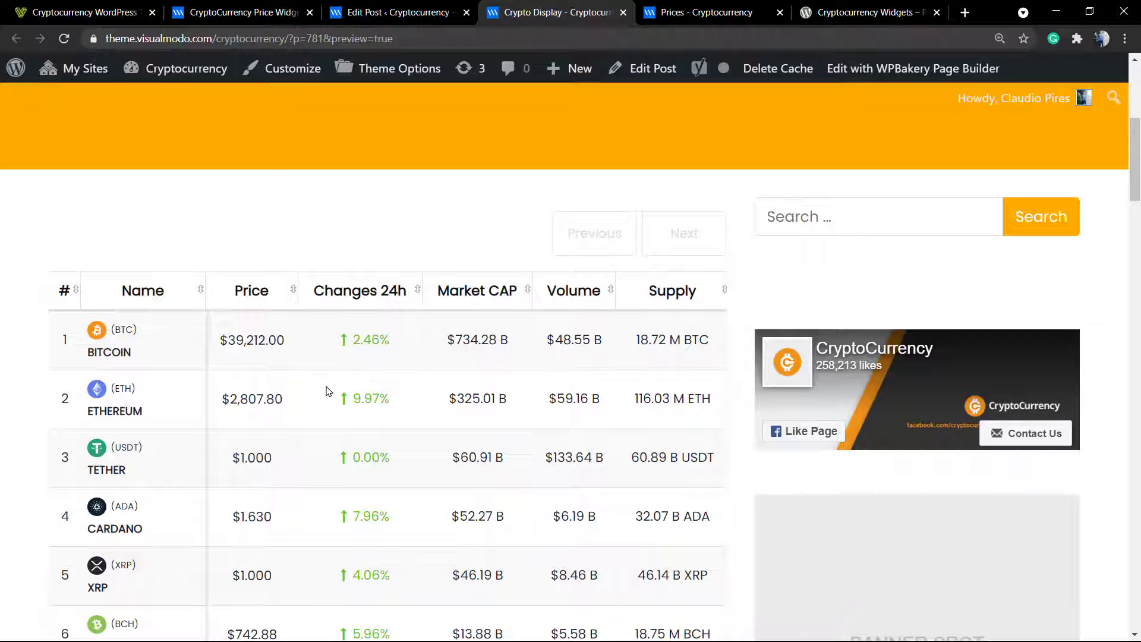
scroll(316, 333, up, 2)
Edit the Test Table widget, adding Binance Coin and Crypto.com Coin to its coins
click(389, 14)
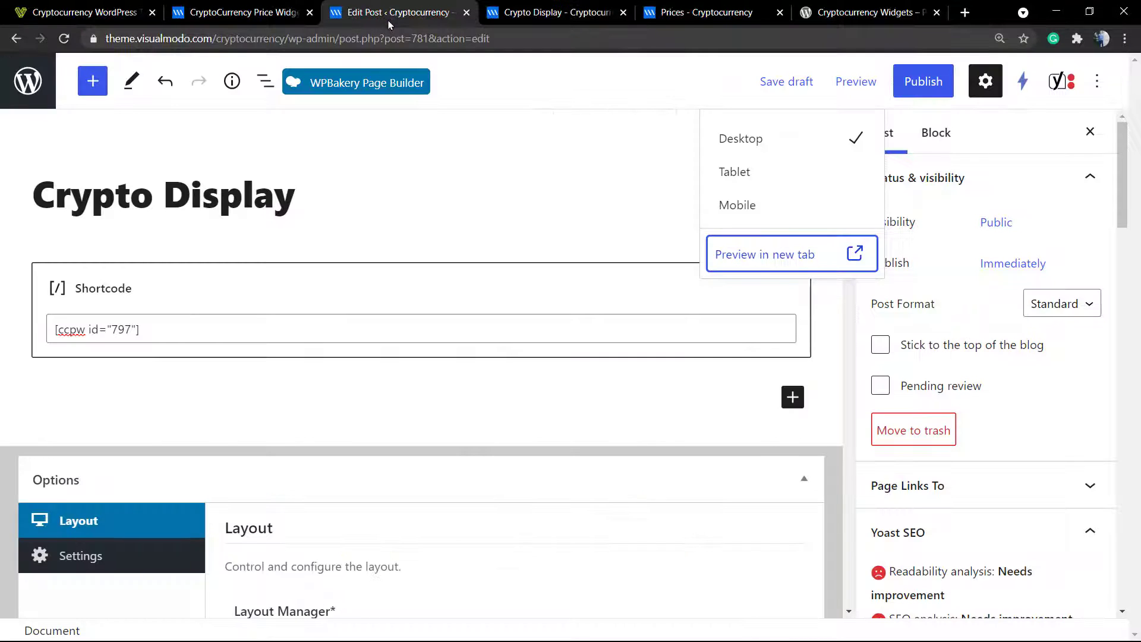
click(277, 14)
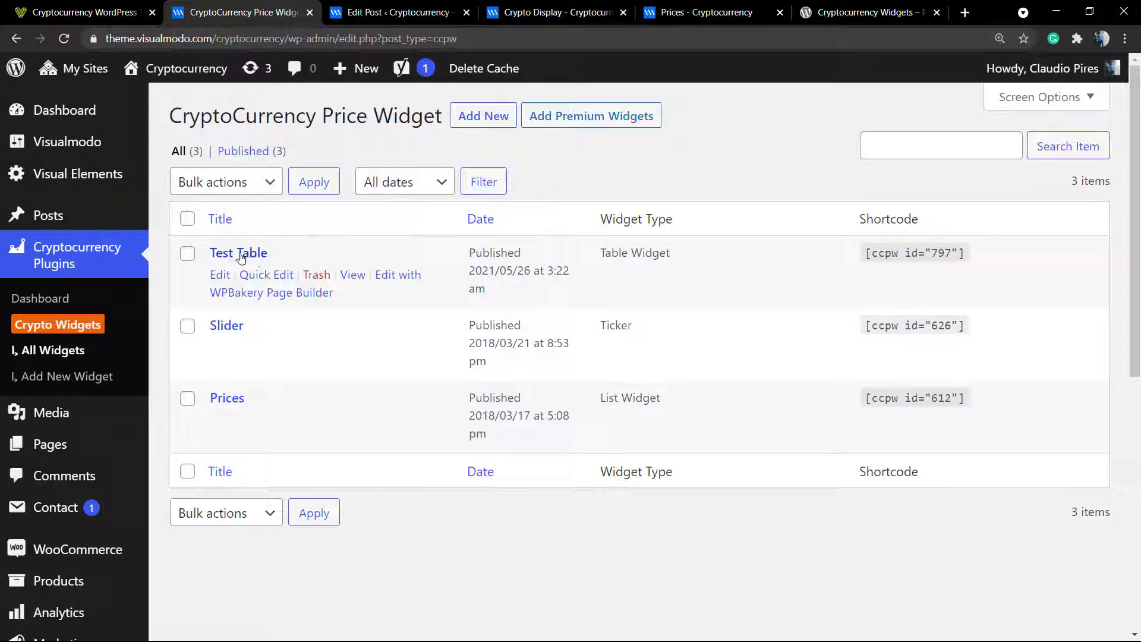
click(240, 258)
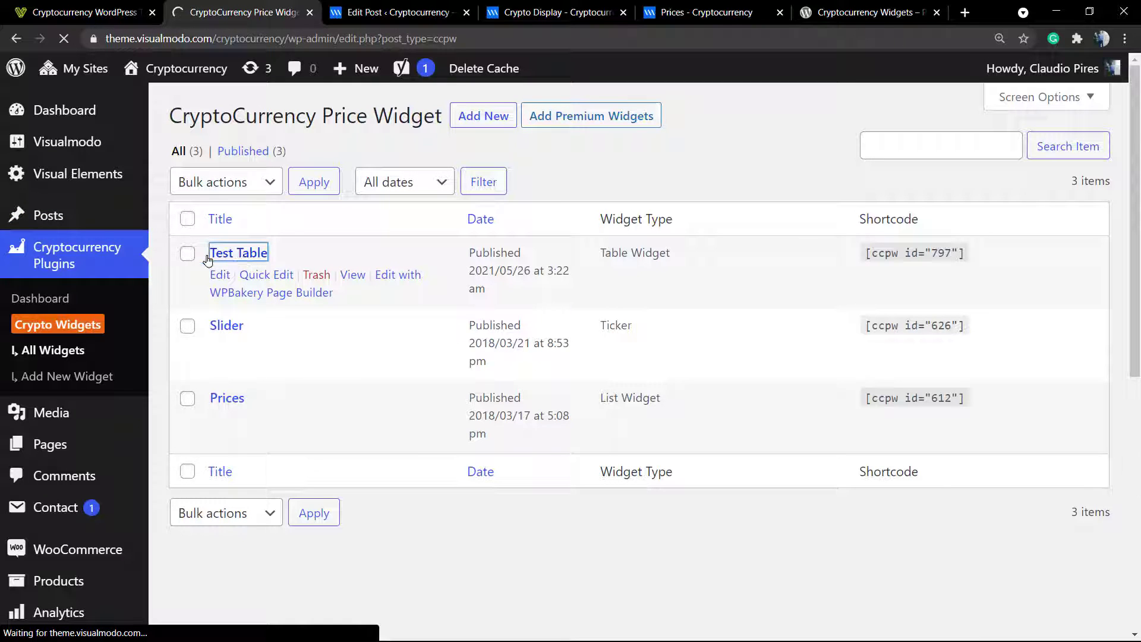
scroll(349, 344, down, 2)
scroll(350, 345, down, 3)
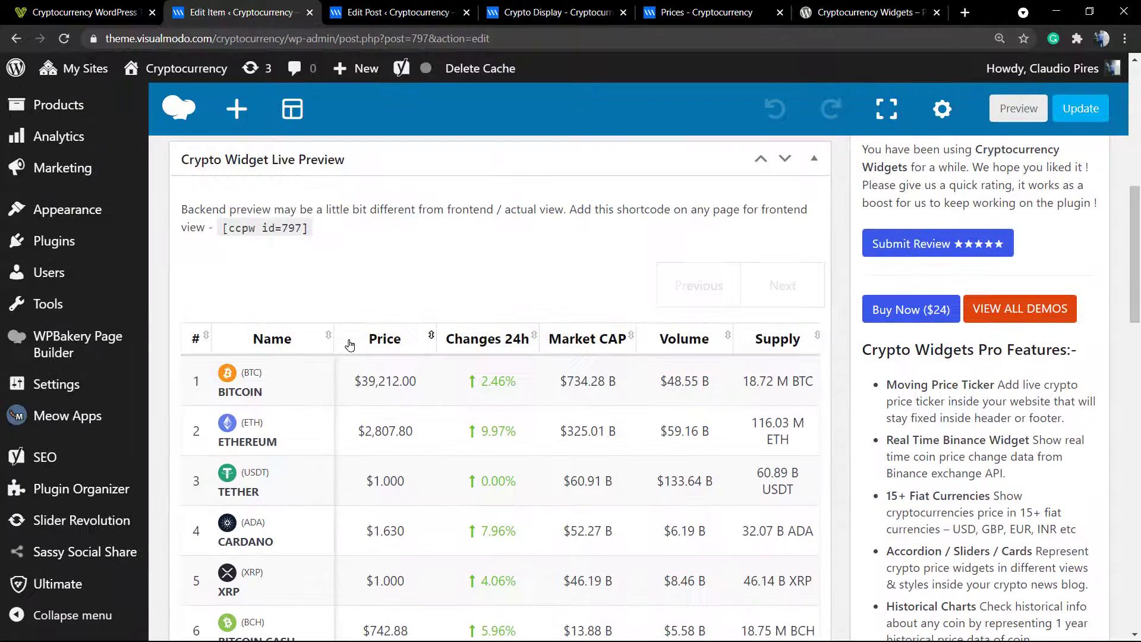
scroll(349, 345, down, 3)
scroll(349, 345, down, 2)
scroll(352, 339, down, 2)
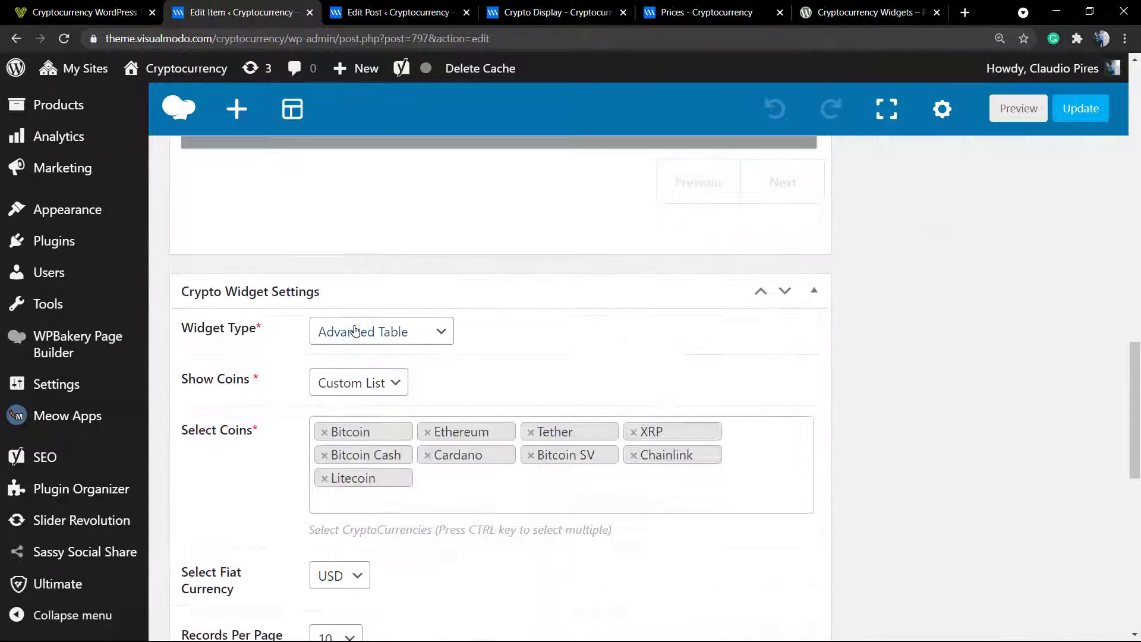
scroll(354, 332, down, 1)
scroll(422, 344, down, 1)
click(419, 345)
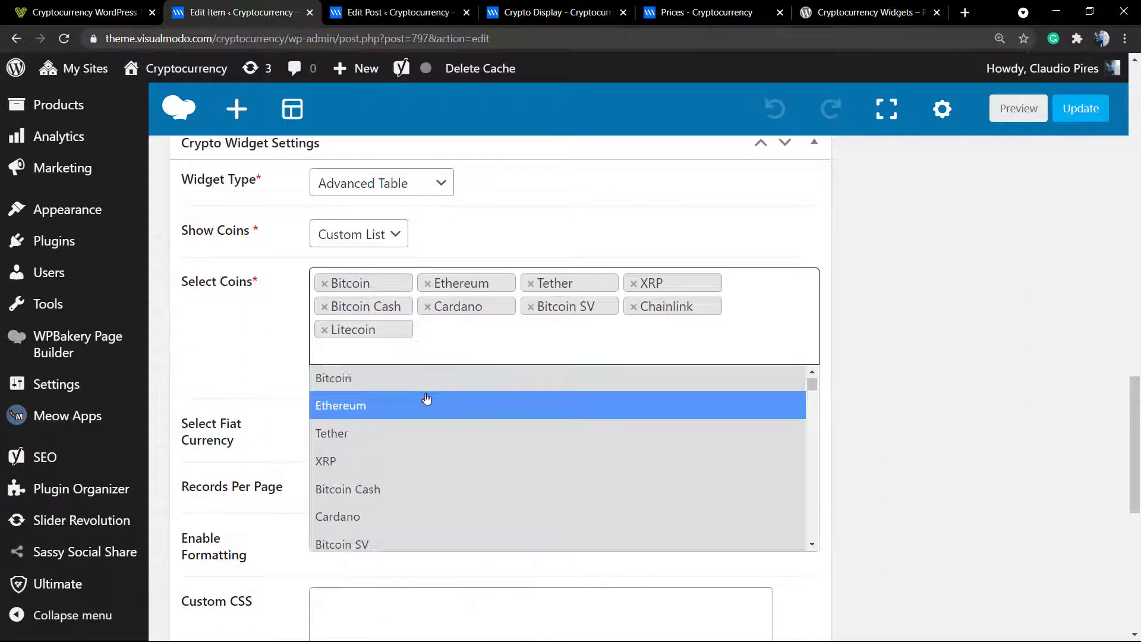
scroll(425, 401, down, 2)
click(420, 408)
click(417, 351)
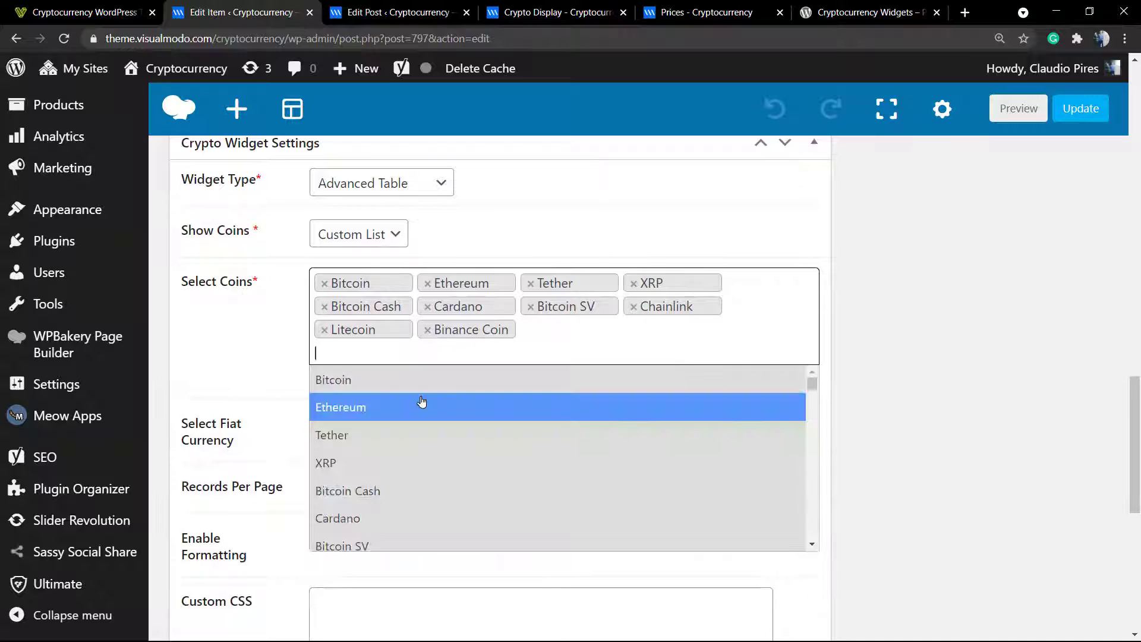
scroll(420, 402, down, 1)
scroll(420, 402, down, 2)
scroll(410, 410, down, 1)
scroll(397, 420, up, 1)
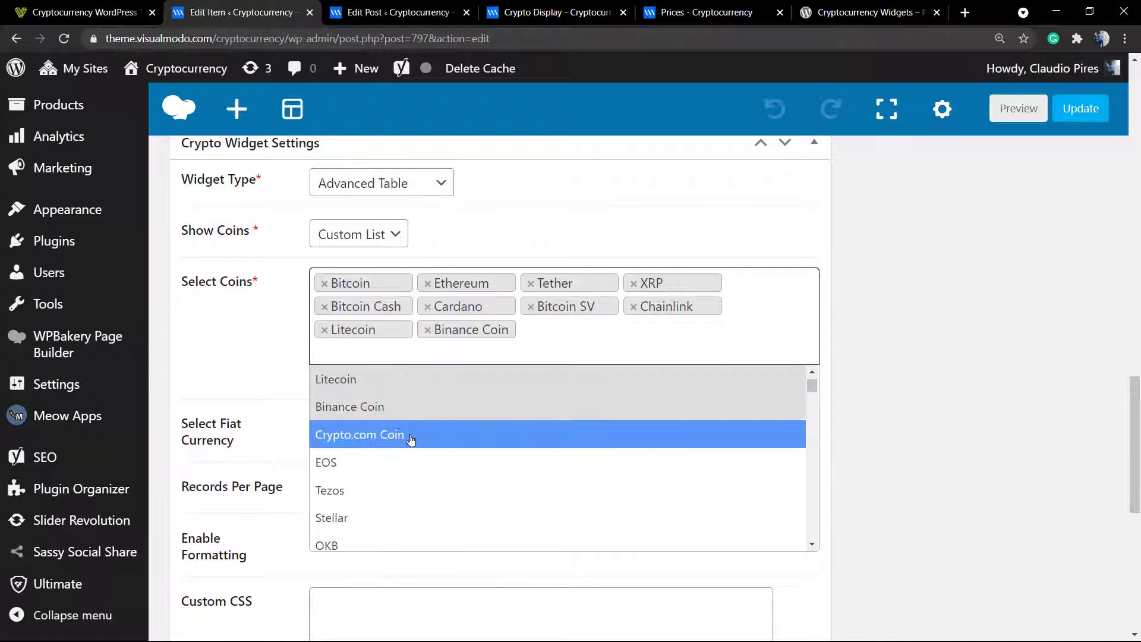
click(396, 438)
scroll(276, 343, down, 1)
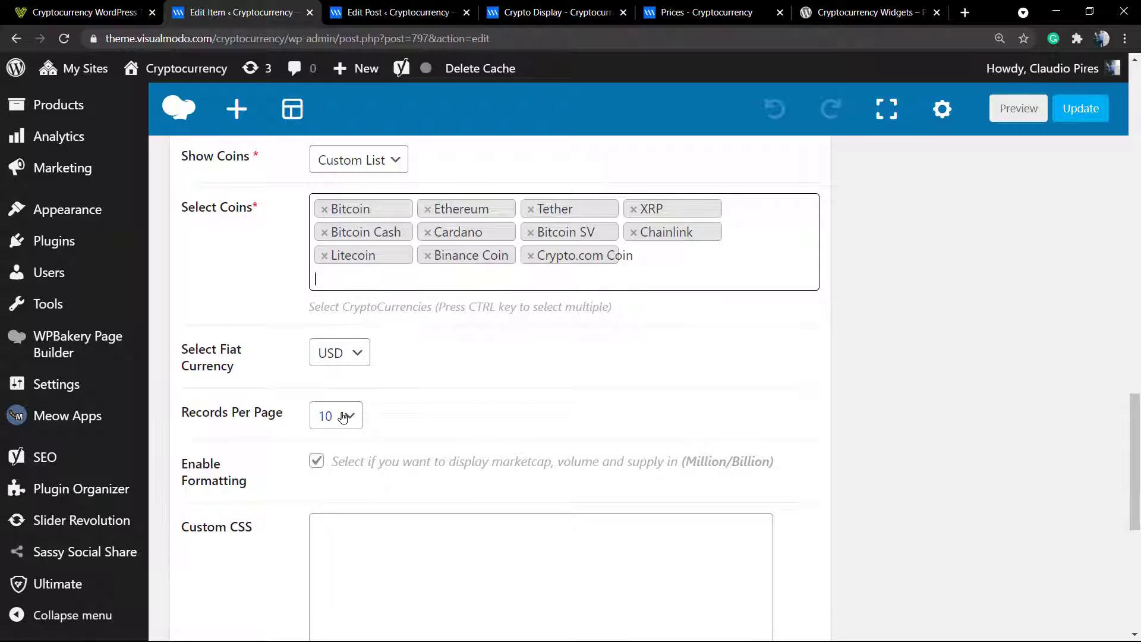
scroll(306, 393, up, 3)
scroll(339, 401, up, 1)
Change Test Table's widget type to Simple List and update it
click(373, 408)
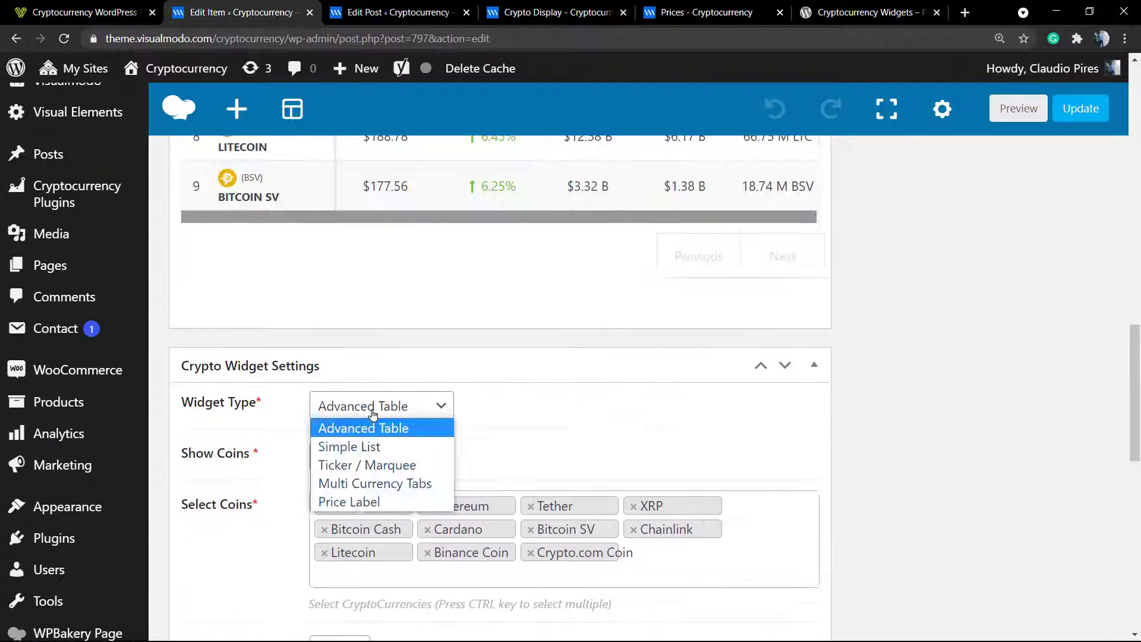
click(386, 446)
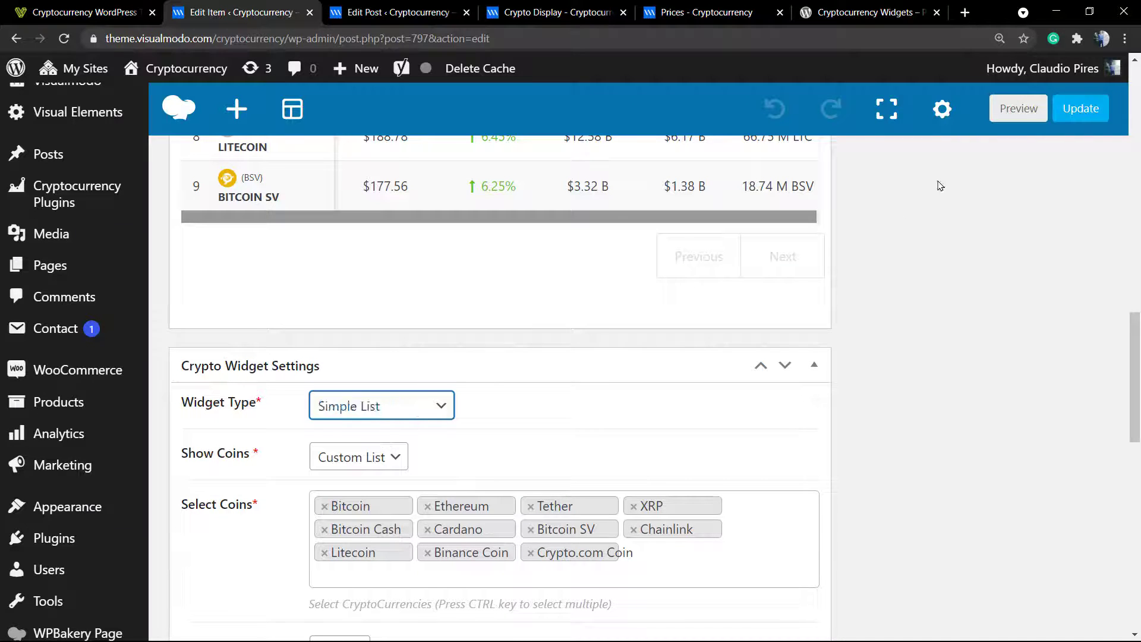
click(1057, 116)
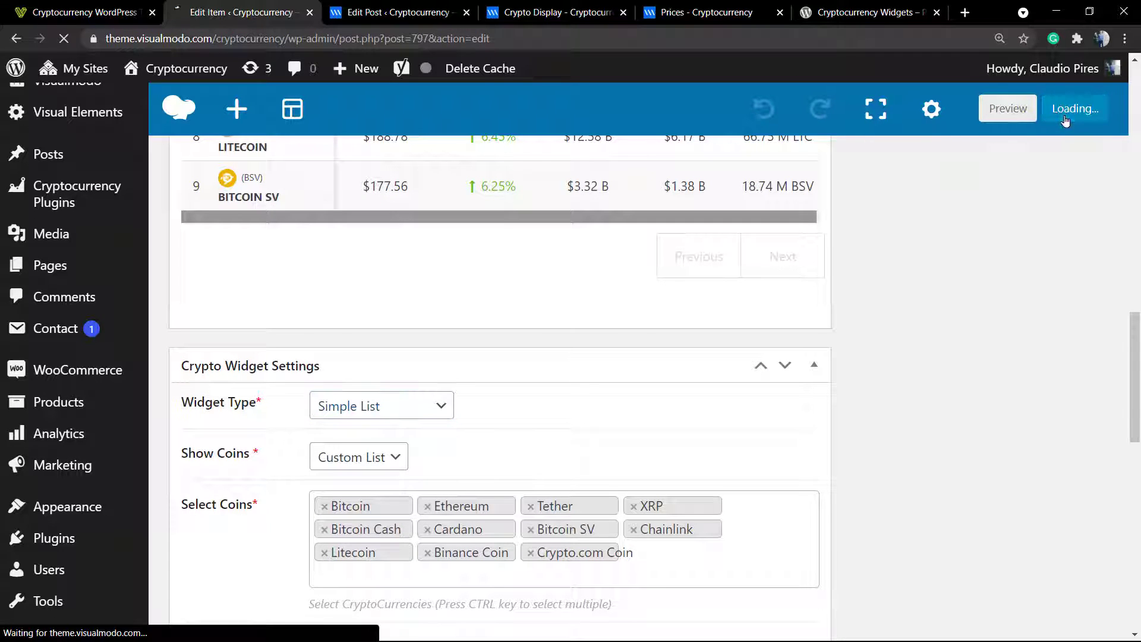
Reload the Crypto Display preview to check the eleven-coin list, including Binance Coin and Crypto.com Coin
click(378, 15)
click(511, 17)
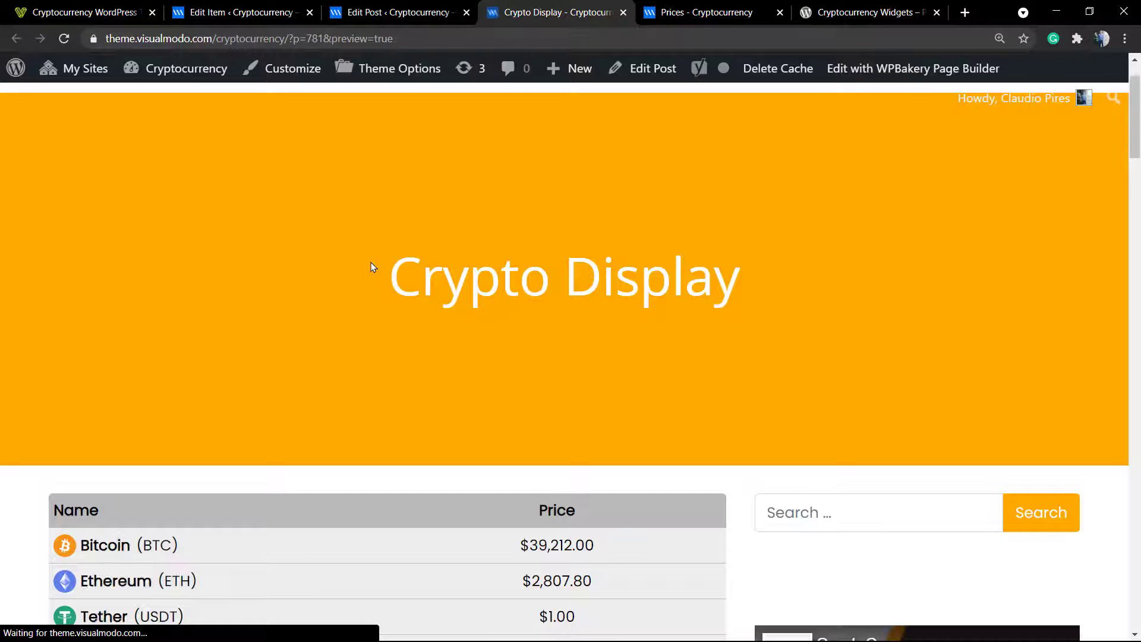
scroll(270, 325, down, 3)
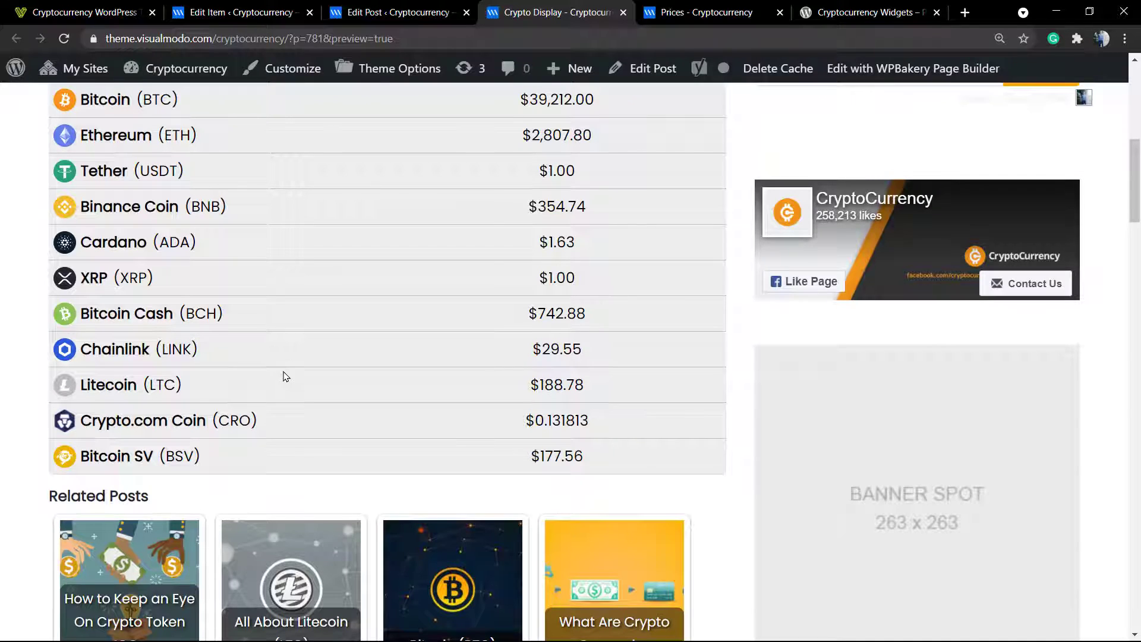
scroll(285, 376, up, 1)
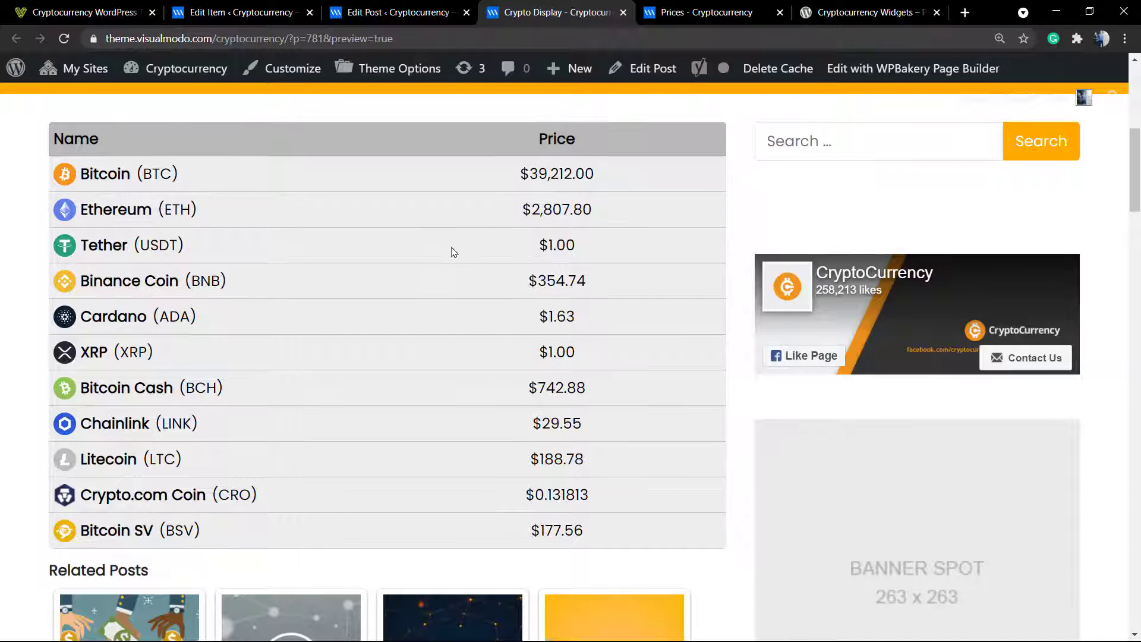
scroll(437, 240, up, 1)
scroll(405, 224, down, 1)
click(357, 18)
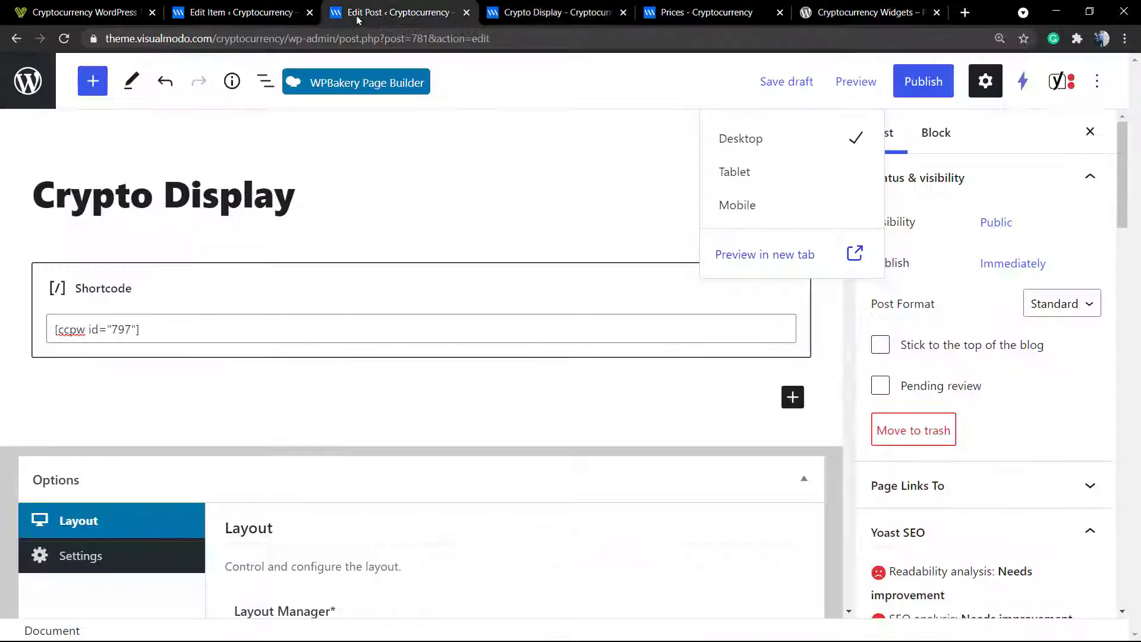
Change the Test Table widget type to Ticker / Marquee and save it
click(268, 16)
scroll(396, 302, down, 5)
scroll(356, 356, down, 2)
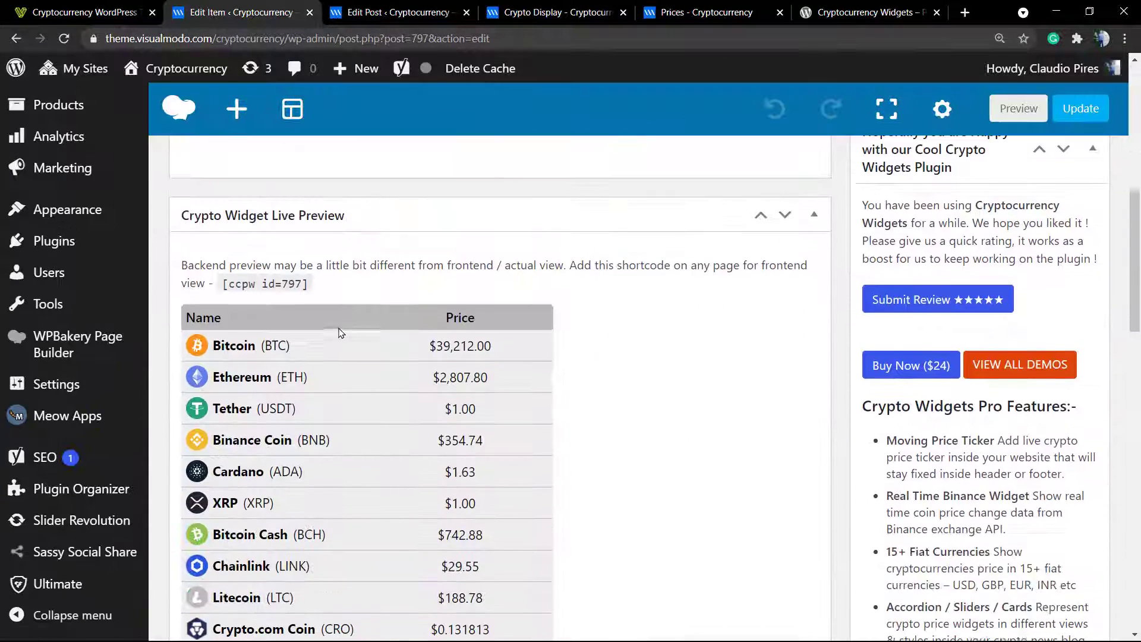
scroll(330, 332, down, 1)
scroll(328, 335, down, 5)
scroll(329, 336, down, 2)
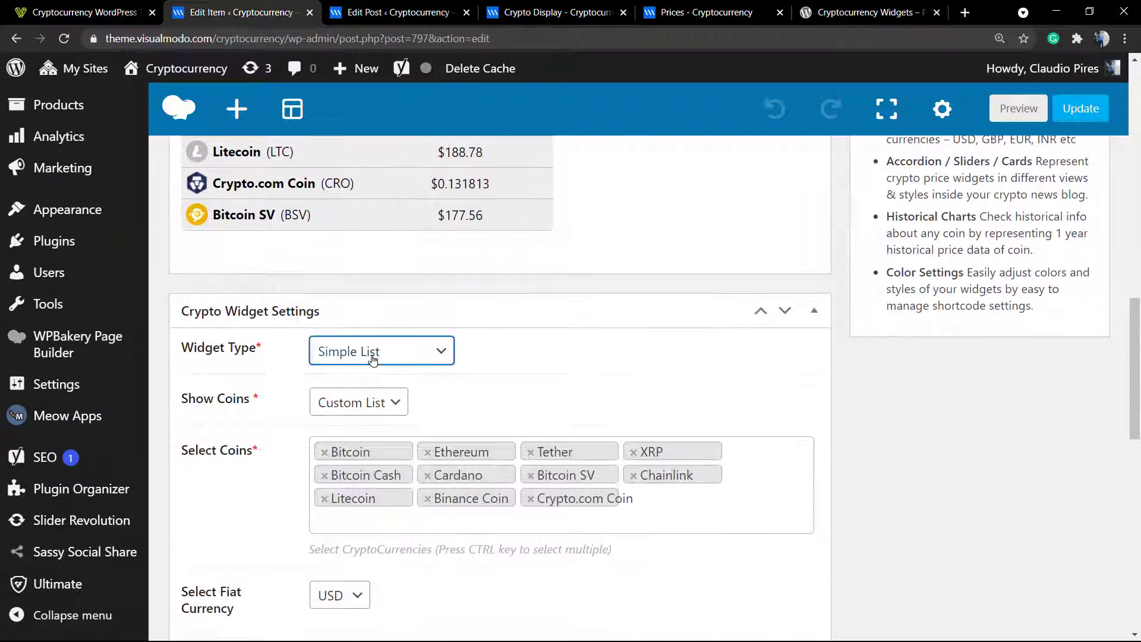
click(379, 359)
click(405, 410)
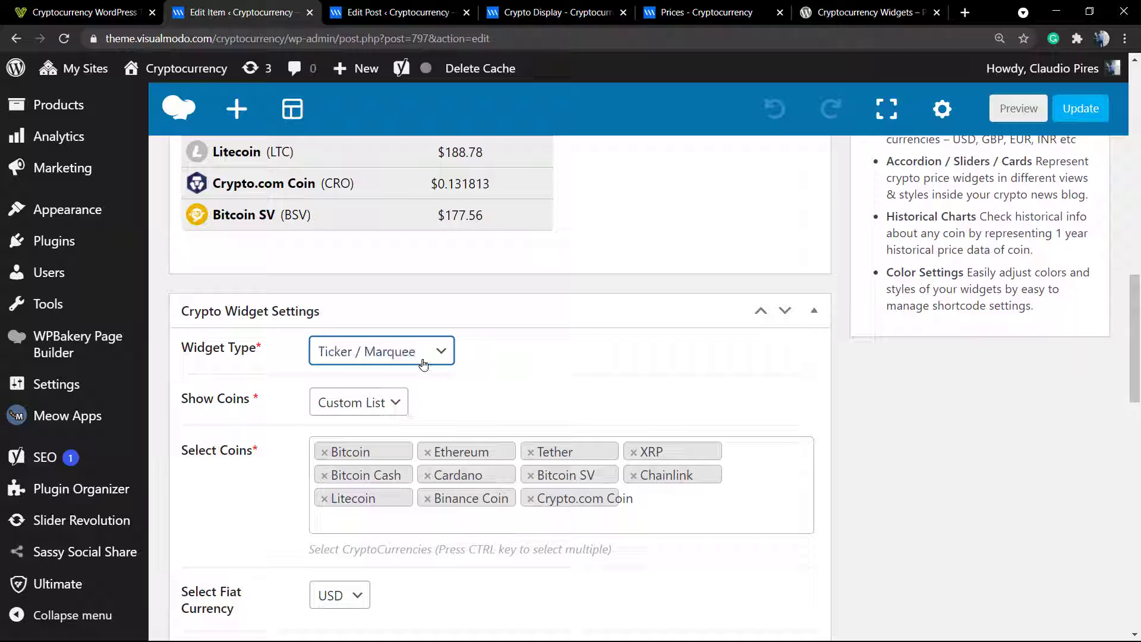
scroll(509, 362, up, 2)
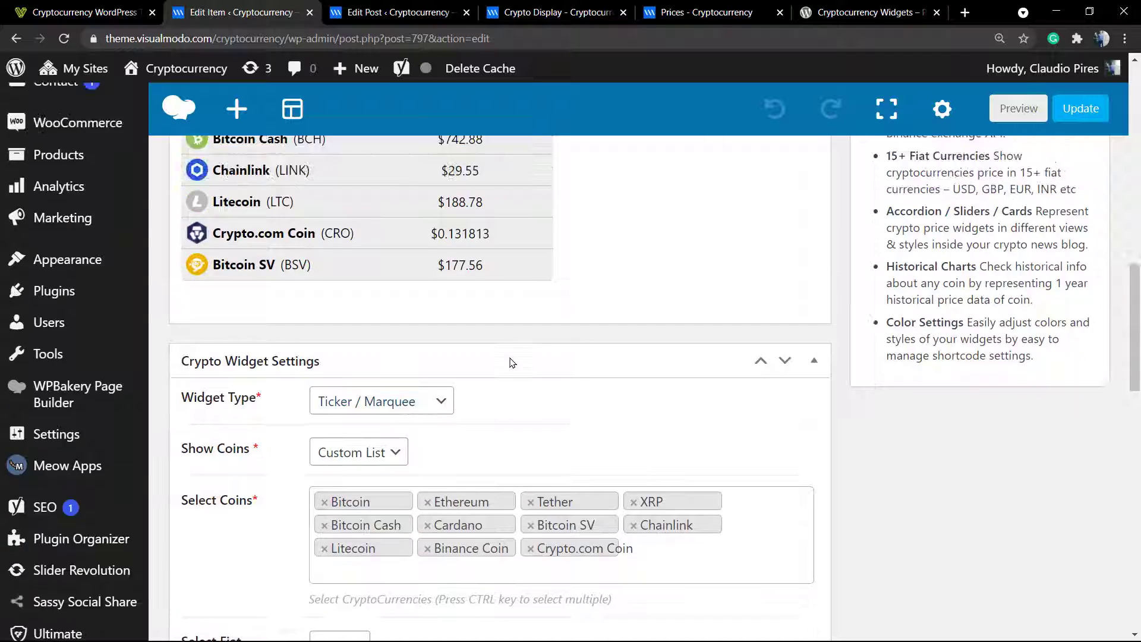
scroll(508, 362, up, 3)
scroll(830, 332, up, 2)
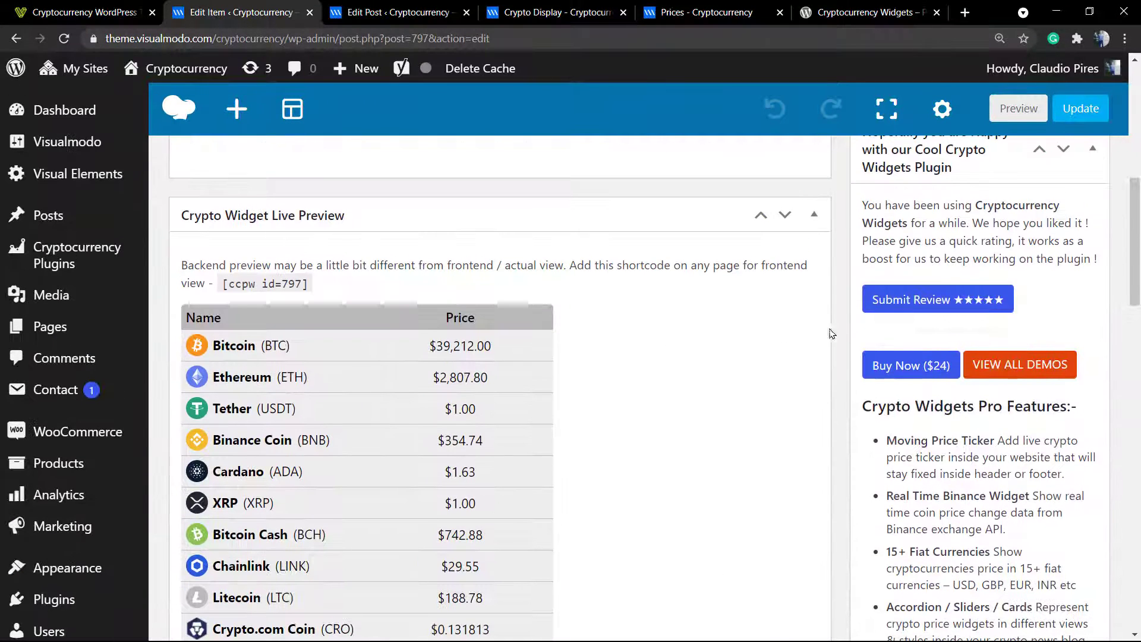
click(1076, 121)
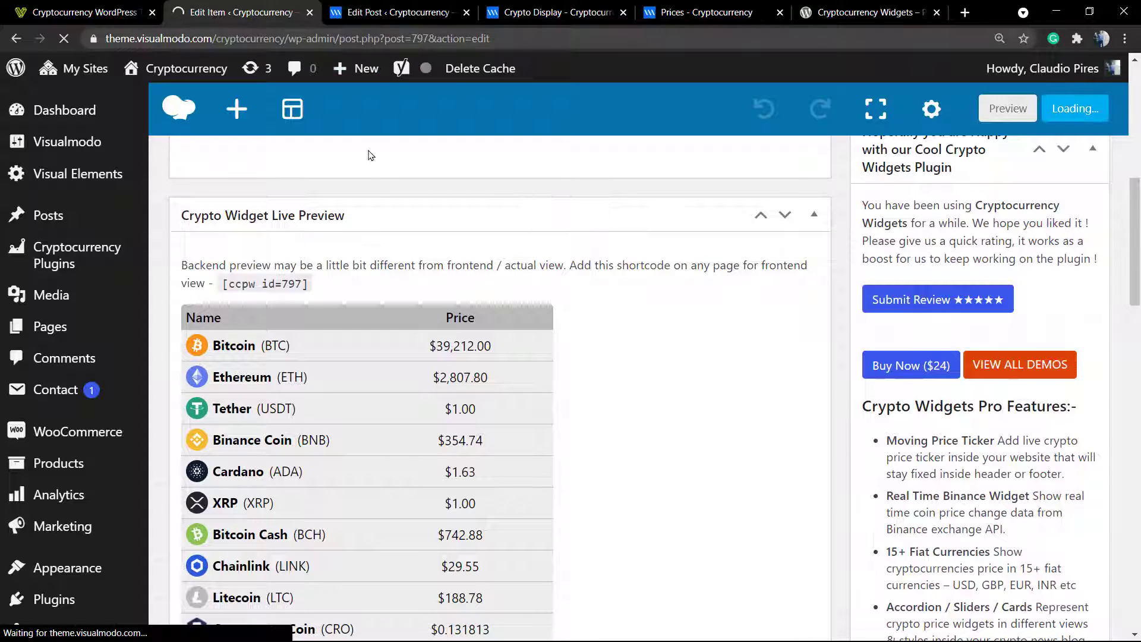
scroll(373, 268, down, 2)
scroll(371, 288, down, 2)
scroll(371, 287, down, 3)
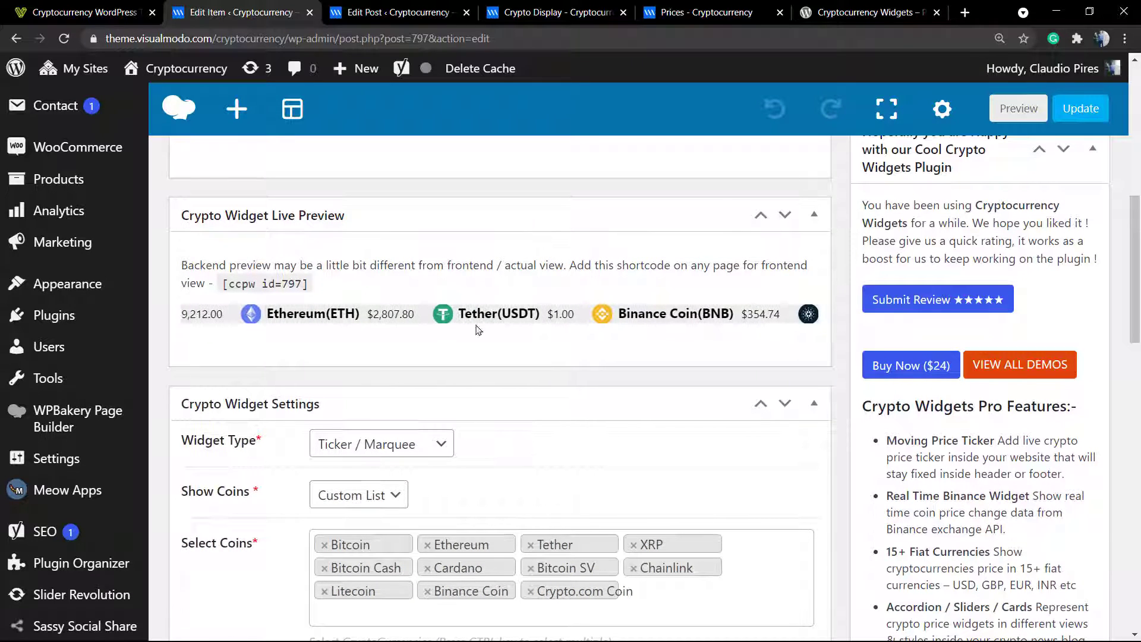
scroll(476, 330, down, 1)
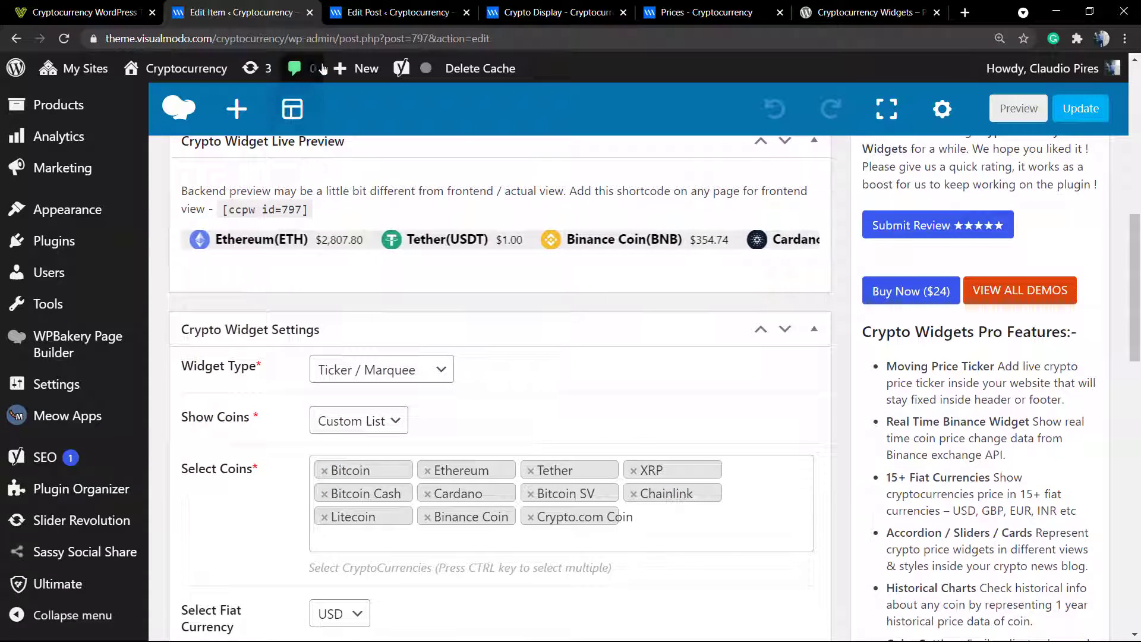
click(397, 13)
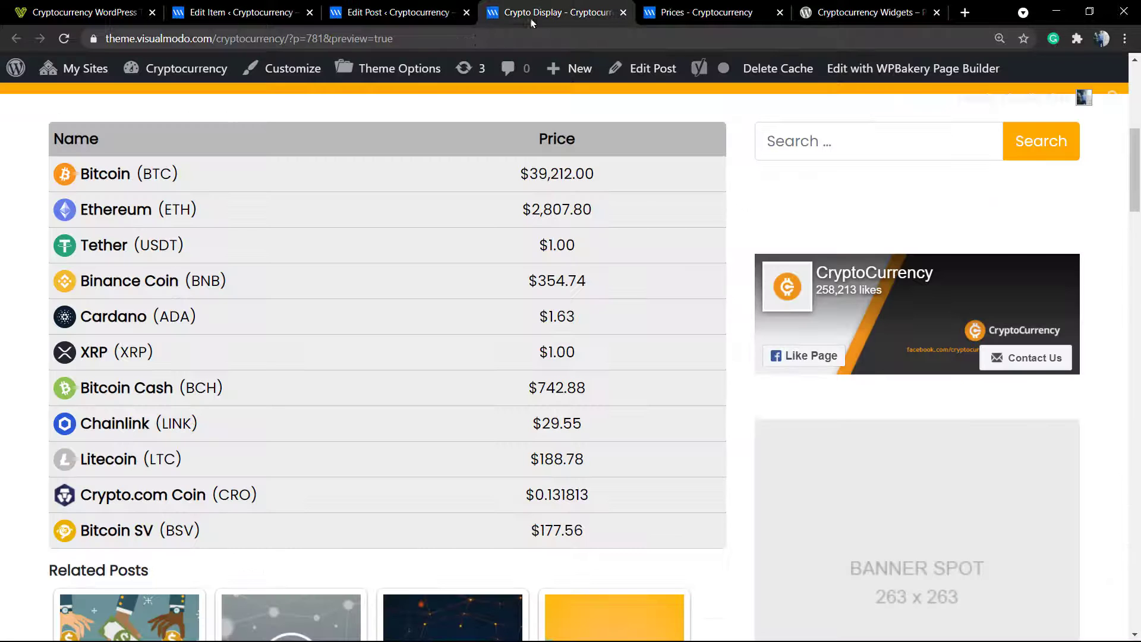
Open the site home page from the logo in a new tab to view the footer ticker
click(535, 12)
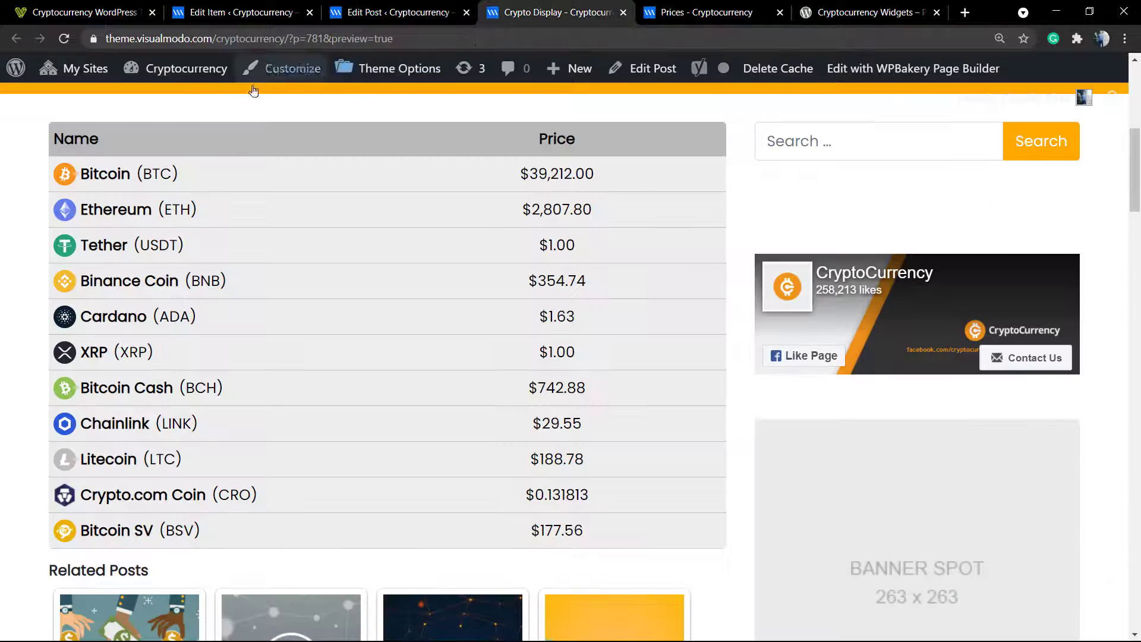
scroll(204, 145, up, 3)
scroll(178, 140, up, 2)
right_click(181, 134)
click(231, 143)
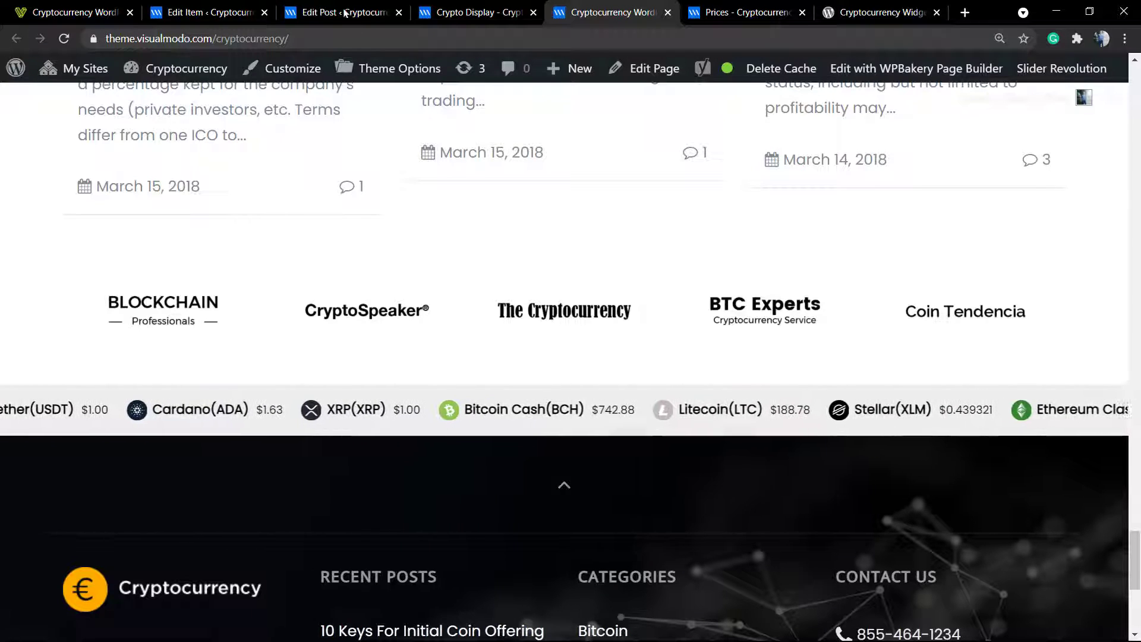
click(364, 13)
Set the Test Table widget type to Multi Currency Tabs and save it
click(241, 15)
scroll(400, 338, down, 1)
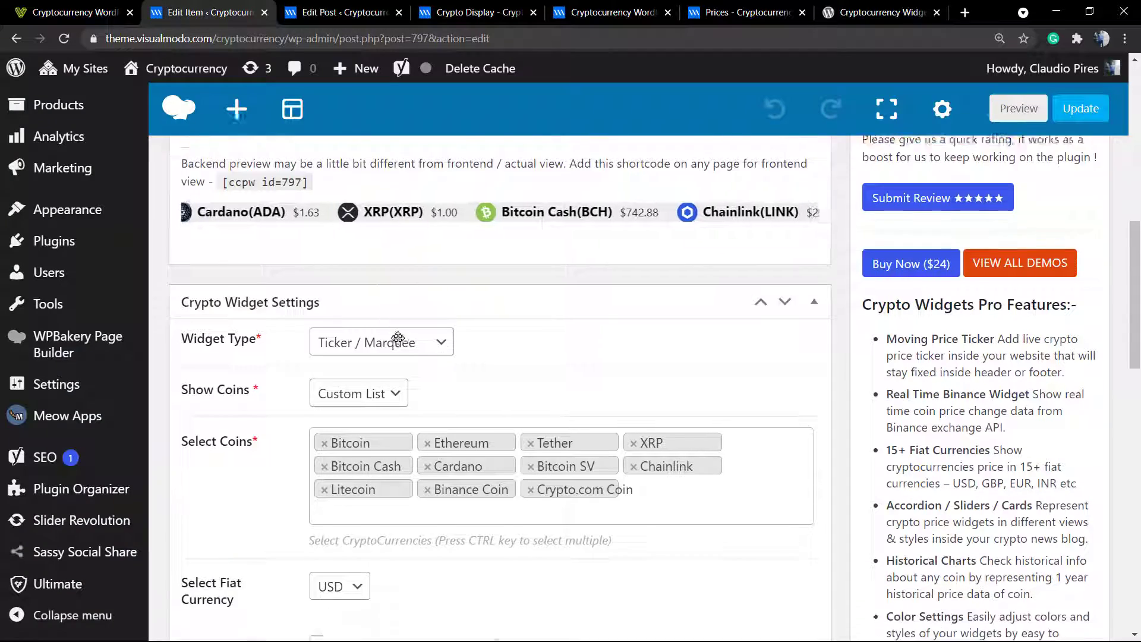
click(388, 297)
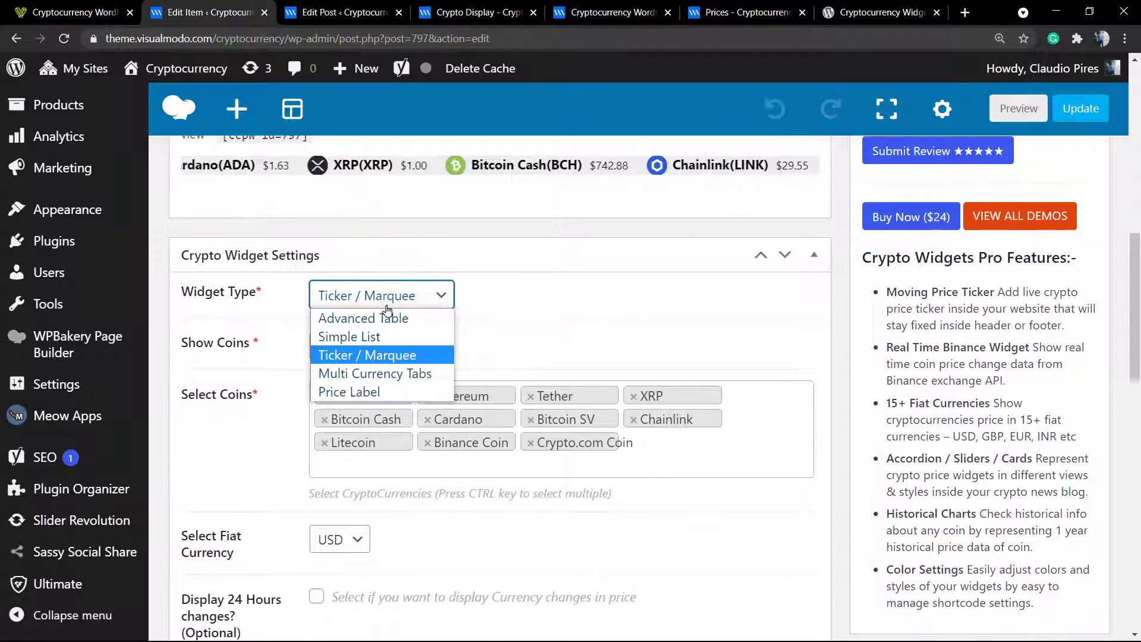
click(375, 374)
click(1080, 107)
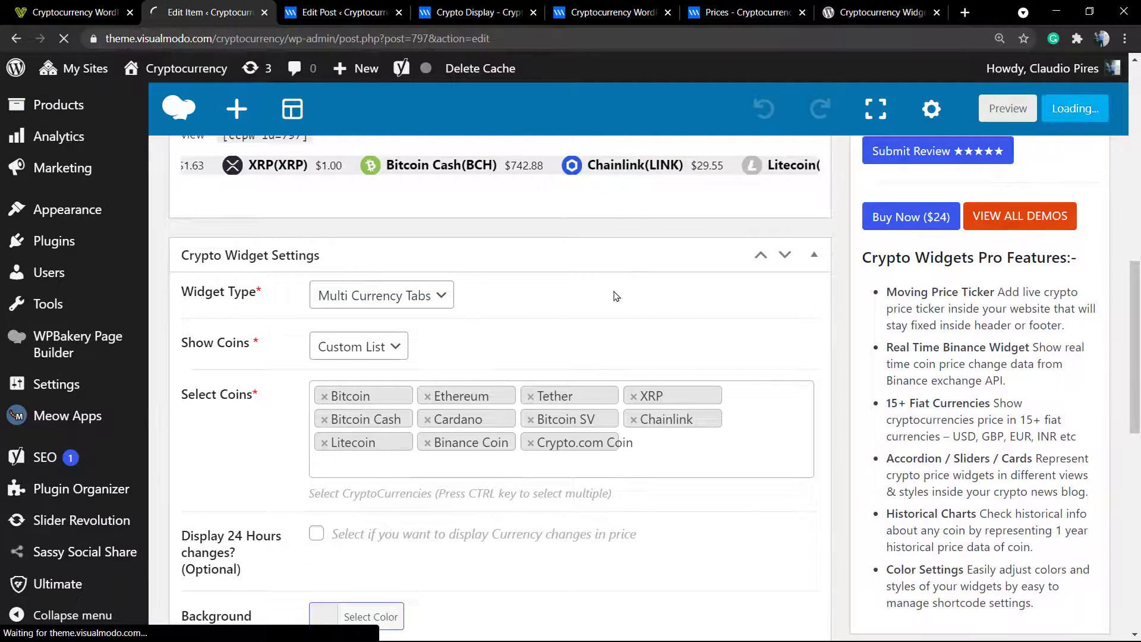
scroll(358, 387, up, 1)
scroll(358, 387, up, 1)
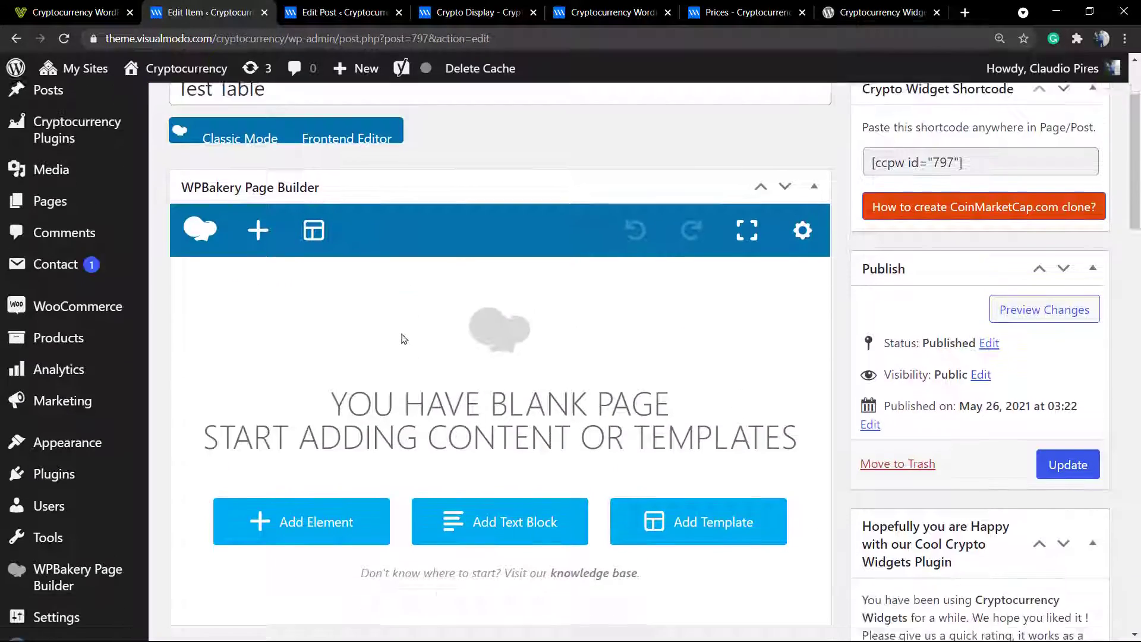
scroll(385, 299, down, 4)
scroll(383, 305, down, 1)
Check the prices under the EUR, GBP, AUD and JPY tabs, then USD again
click(382, 315)
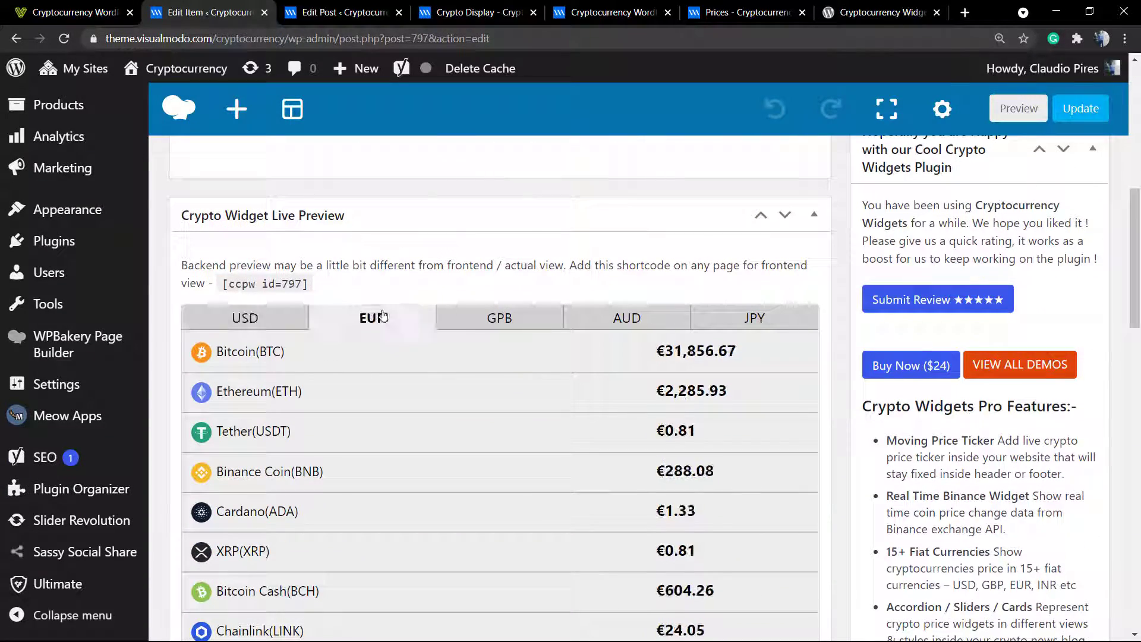
click(462, 320)
click(615, 318)
click(754, 319)
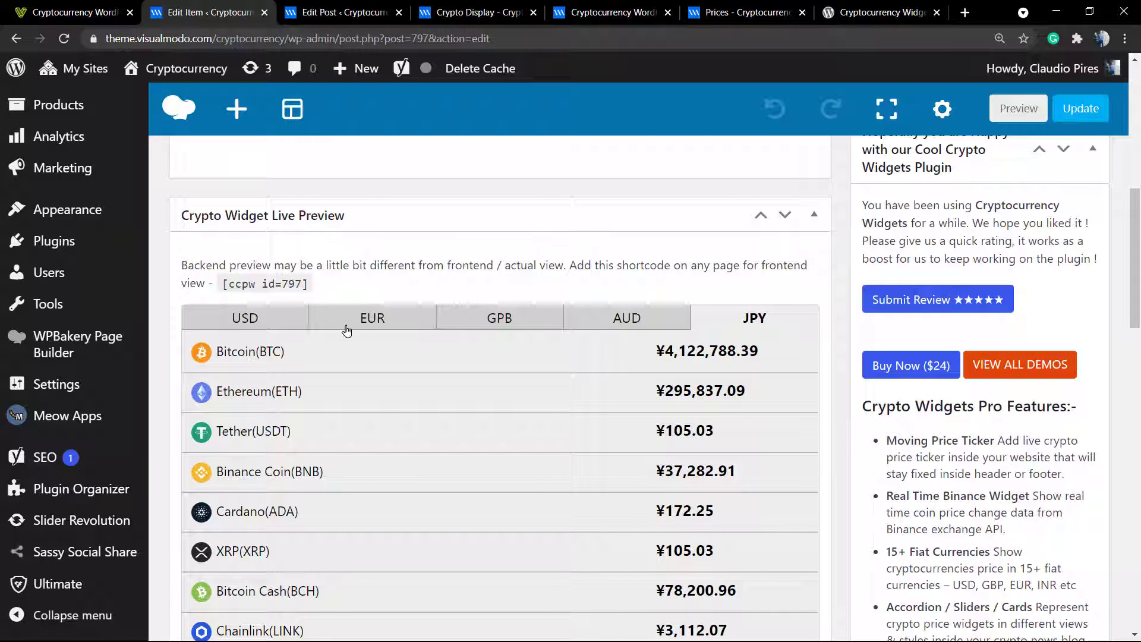
click(275, 318)
scroll(485, 267, down, 2)
scroll(479, 280, down, 2)
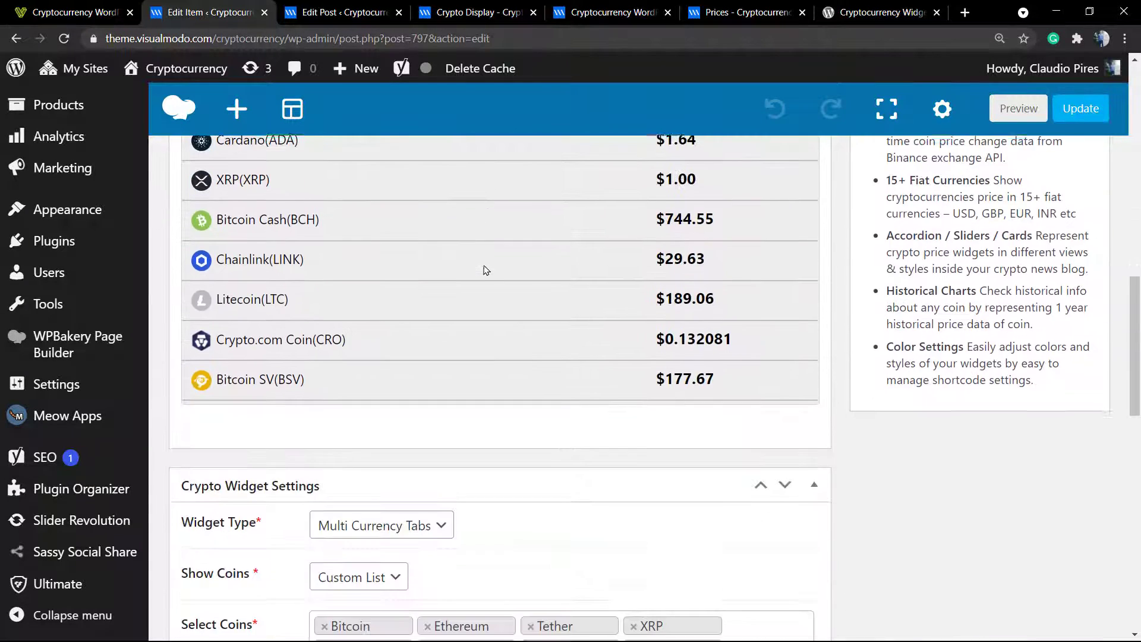
scroll(479, 280, down, 2)
Select Price Label as the widget type
click(379, 377)
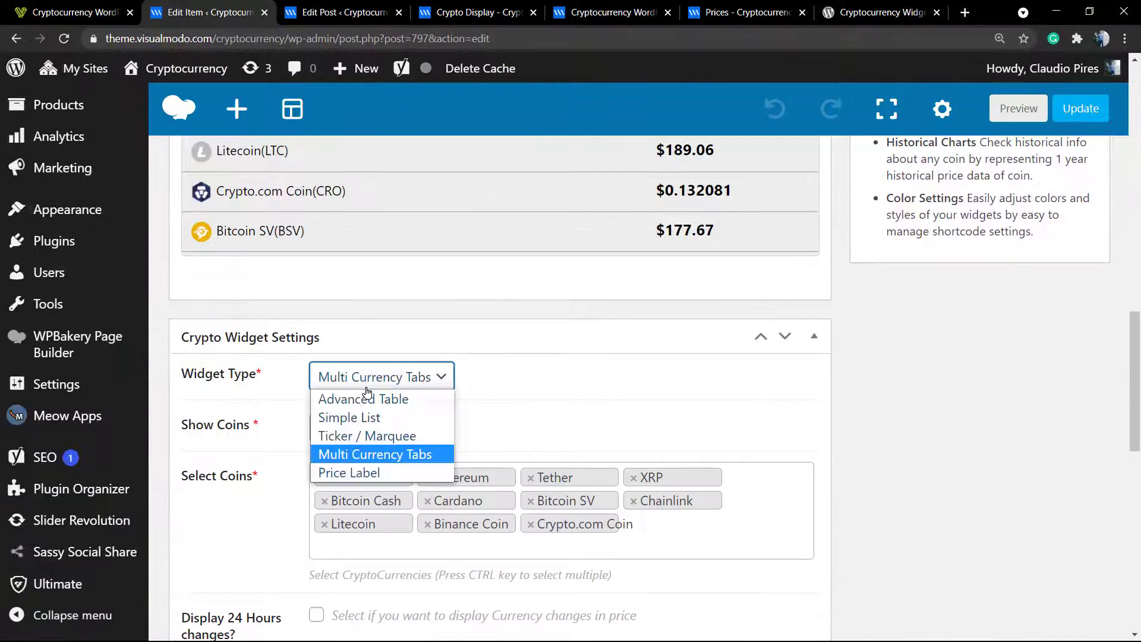
click(372, 453)
key(Down)
scroll(570, 375, up, 3)
scroll(570, 378, up, 3)
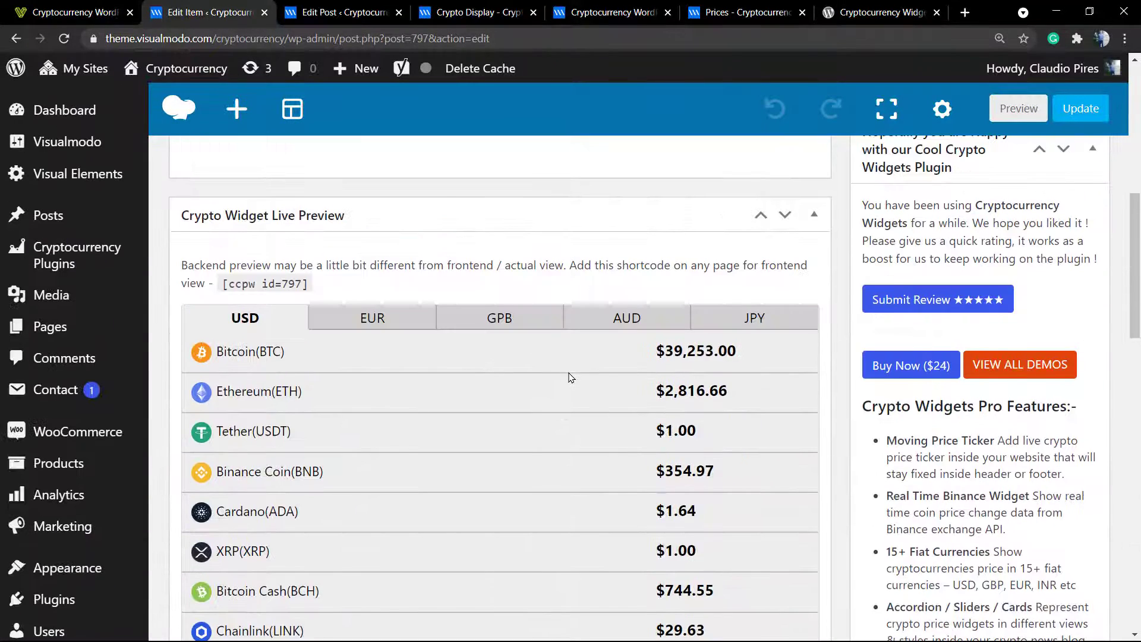
Save the Price Label widget, then select Advanced Table as its type
click(1080, 111)
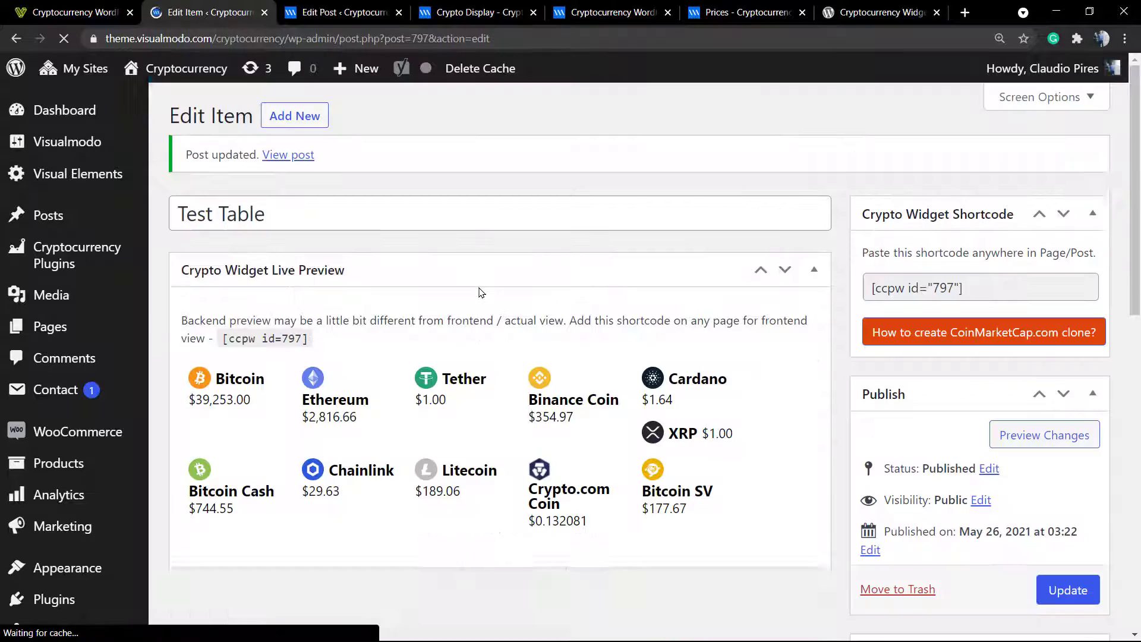
scroll(478, 292, down, 1)
scroll(459, 314, down, 5)
scroll(458, 314, down, 1)
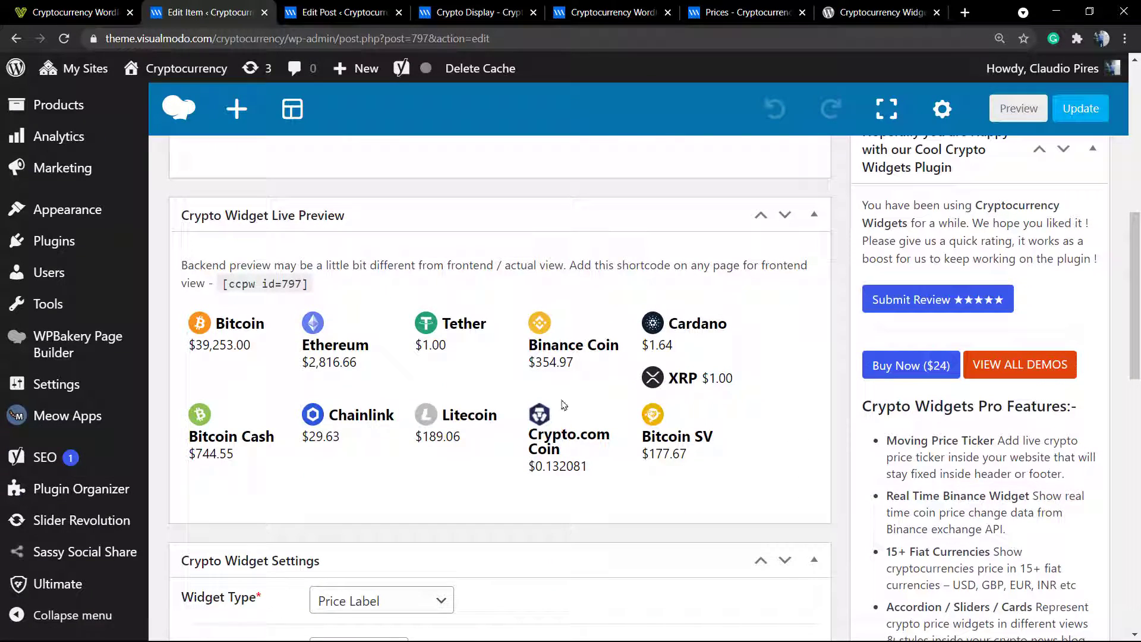
scroll(488, 368, down, 2)
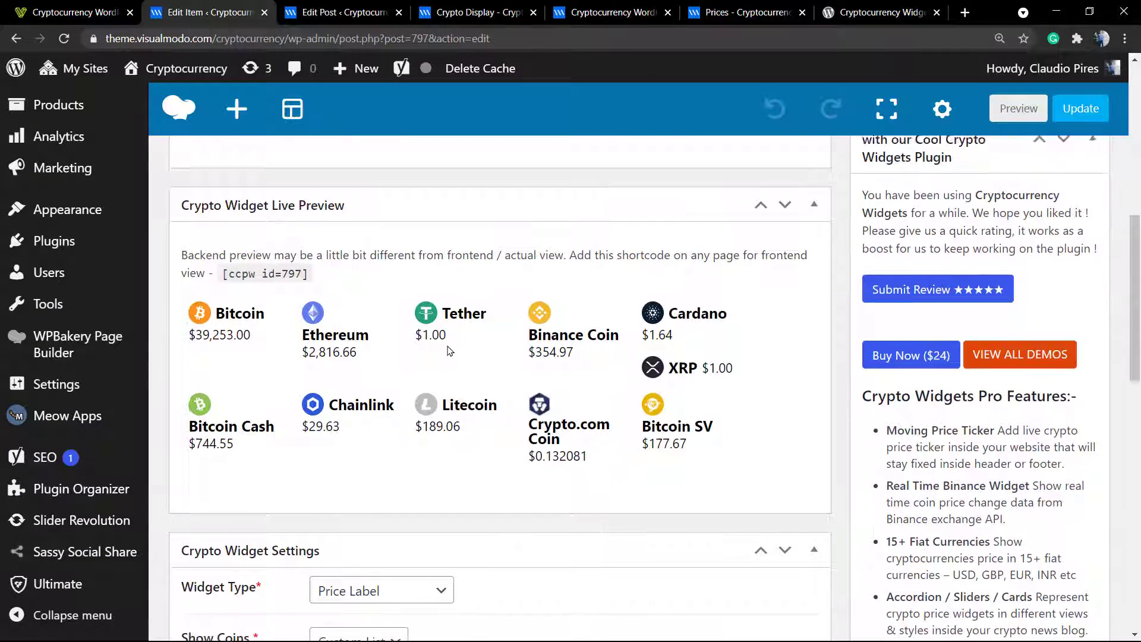
scroll(428, 339, down, 2)
click(397, 303)
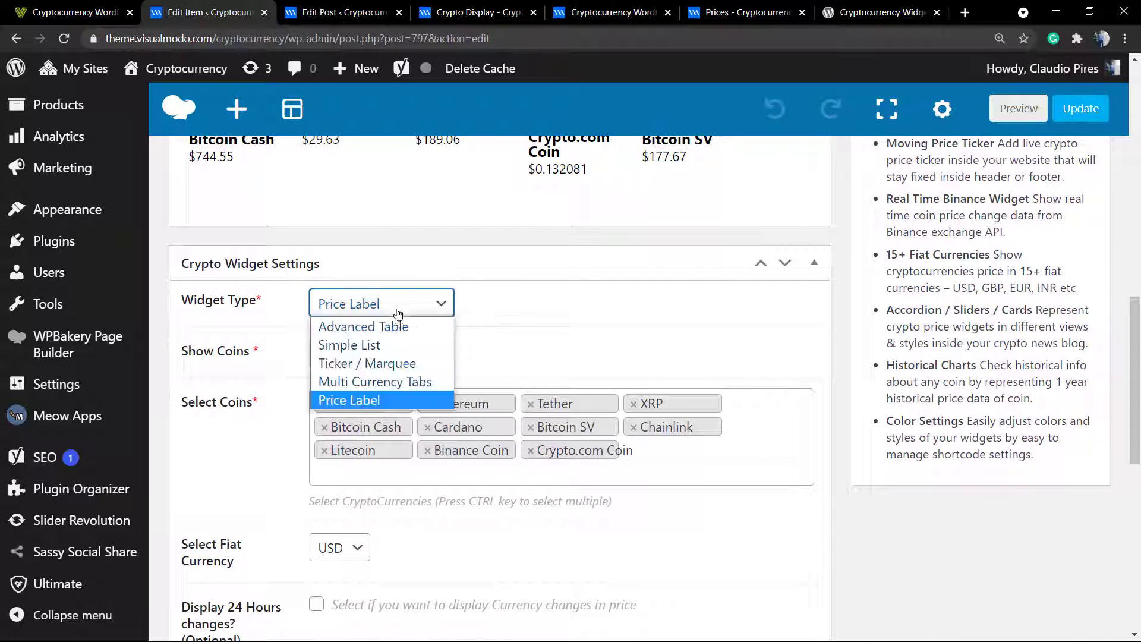
click(357, 327)
scroll(489, 323, up, 4)
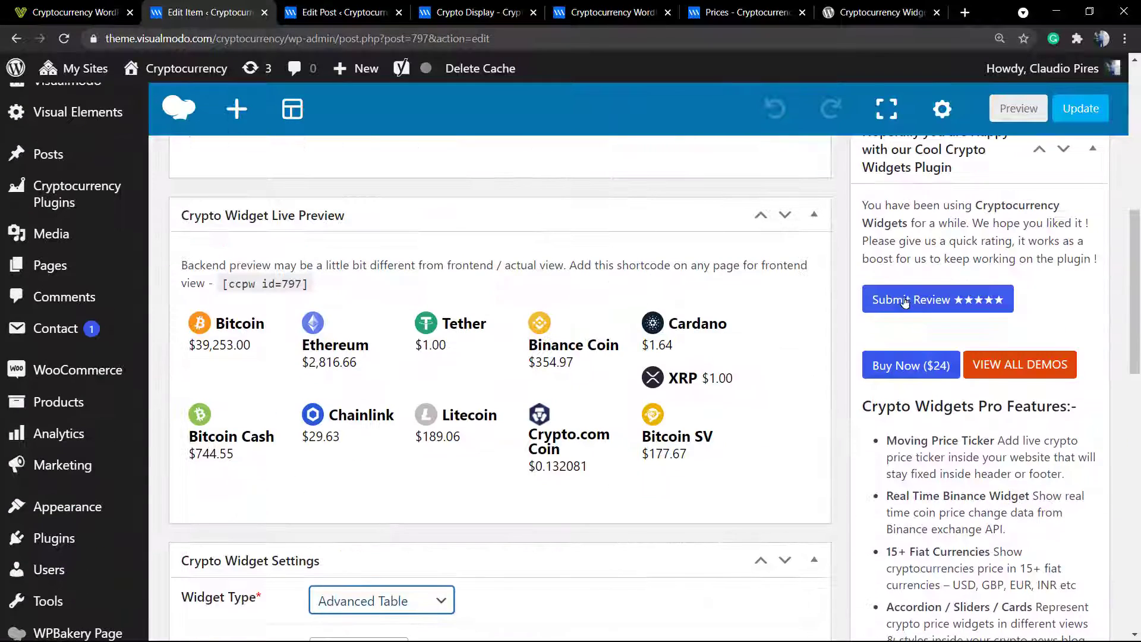
Save Test Table as an Advanced Table and review its market cap, volume and supply columns
click(1078, 109)
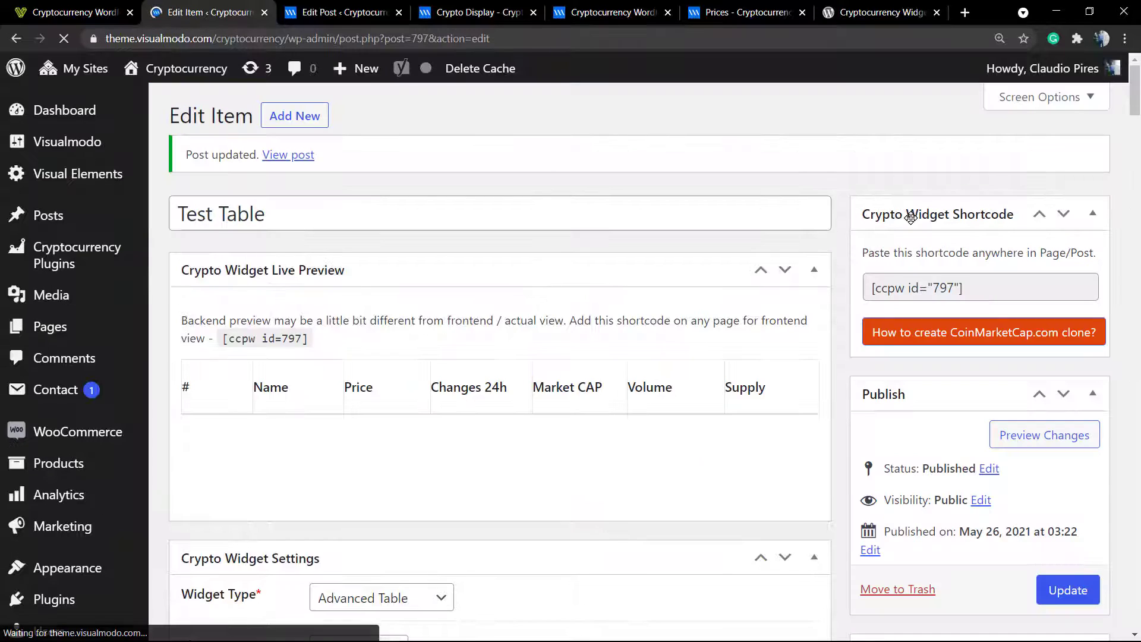
scroll(912, 219, down, 1)
scroll(911, 223, down, 3)
scroll(912, 223, down, 3)
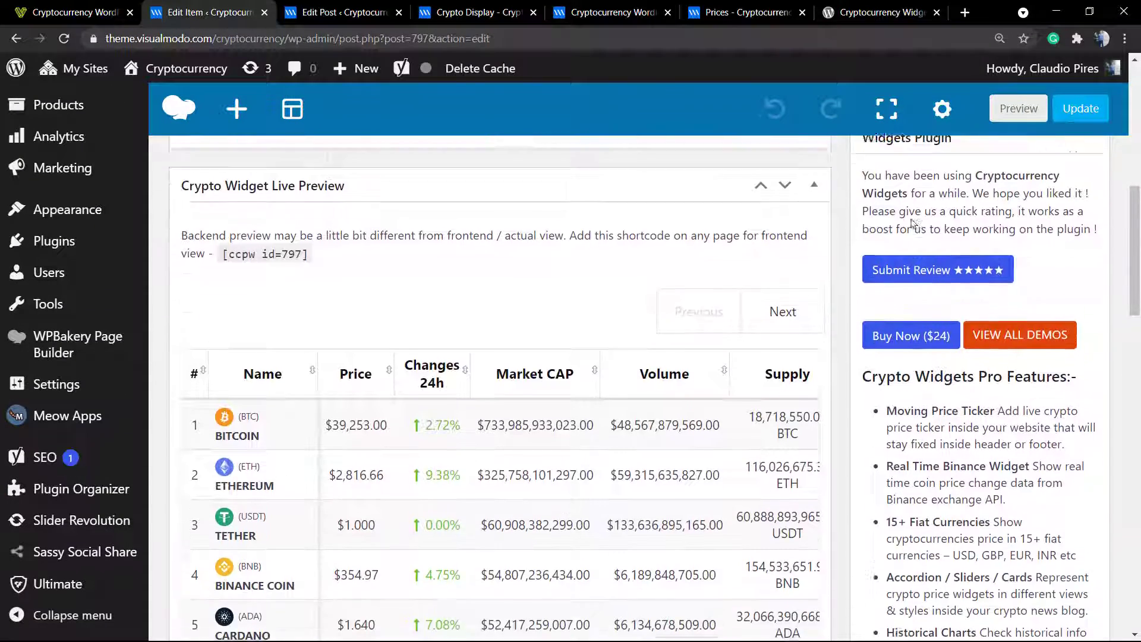
scroll(911, 221, up, 4)
scroll(910, 218, down, 1)
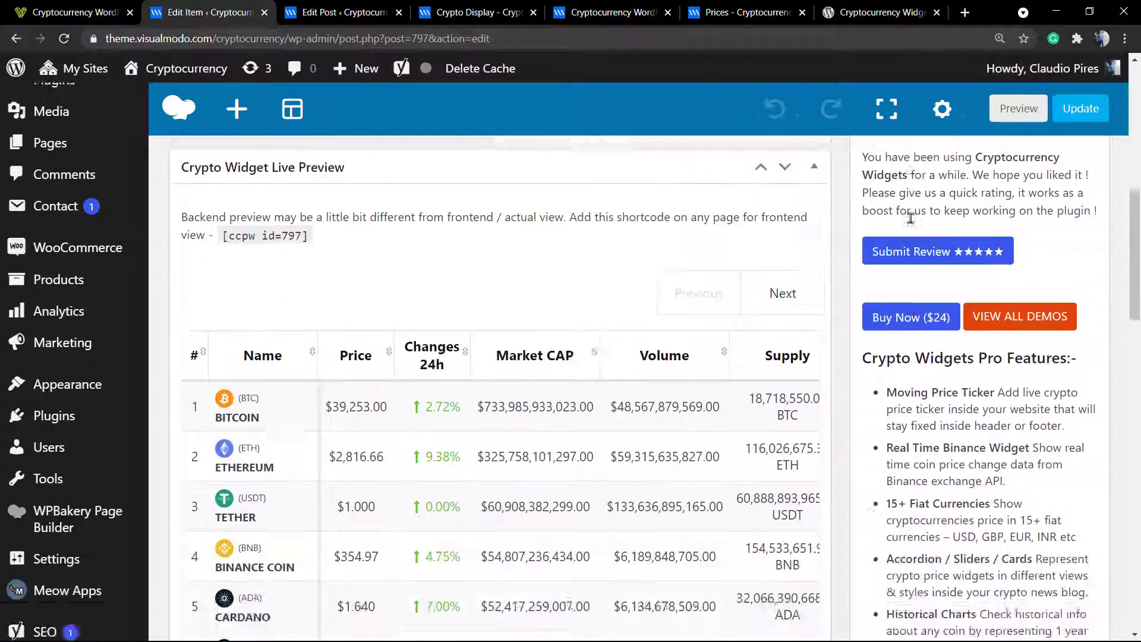
scroll(910, 217, up, 1)
scroll(911, 219, up, 3)
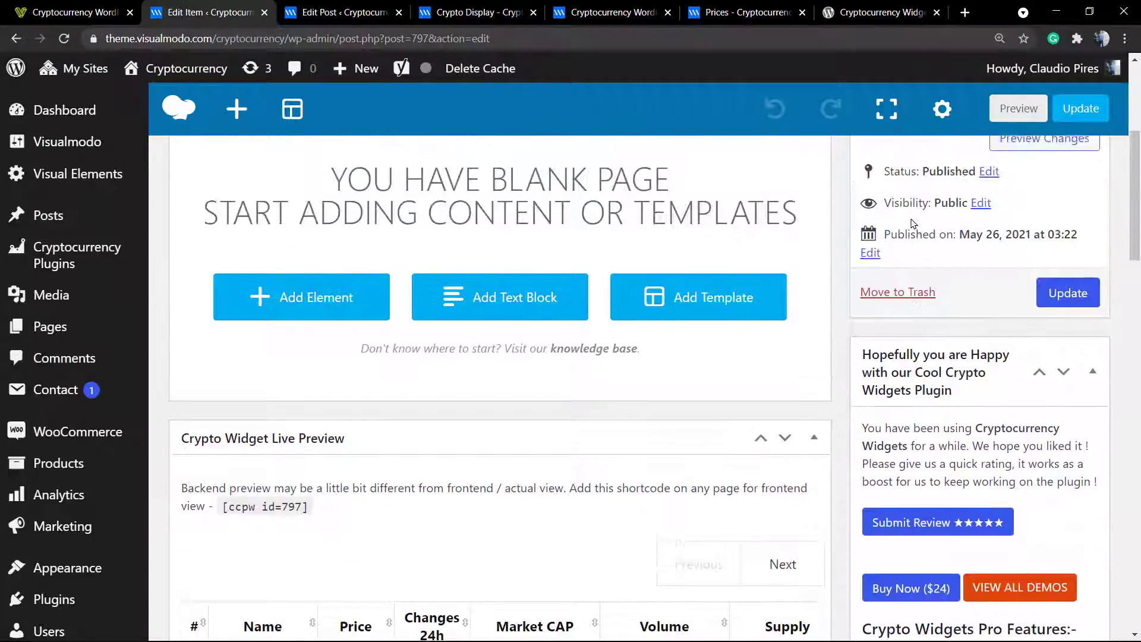
scroll(912, 224, down, 3)
scroll(776, 276, down, 1)
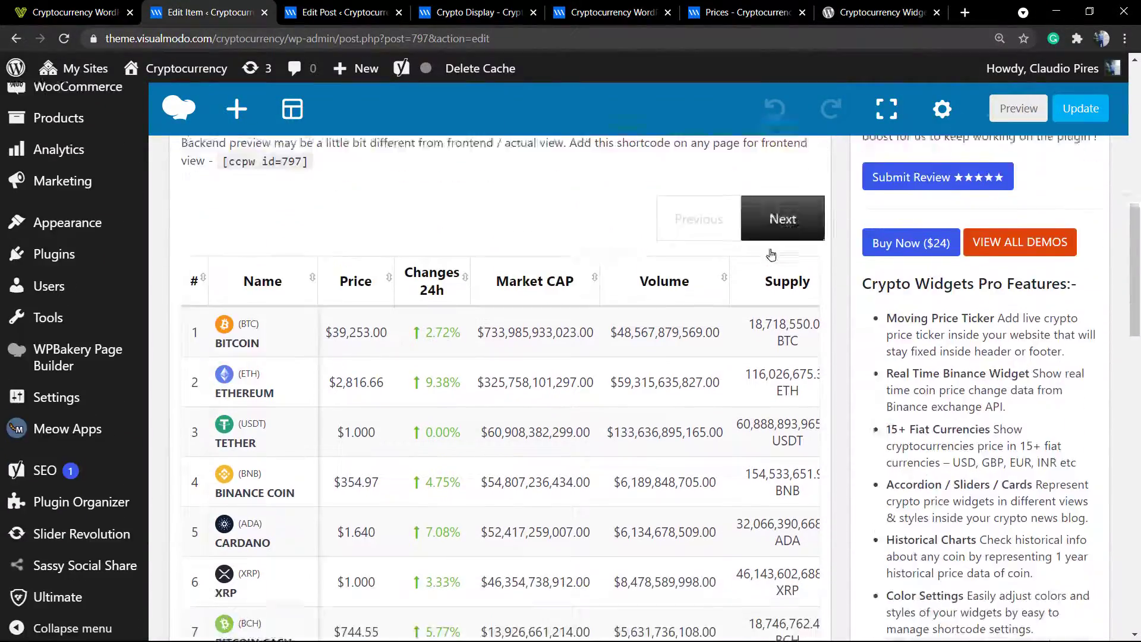
scroll(727, 255, down, 3)
scroll(727, 255, down, 1)
scroll(701, 247, up, 3)
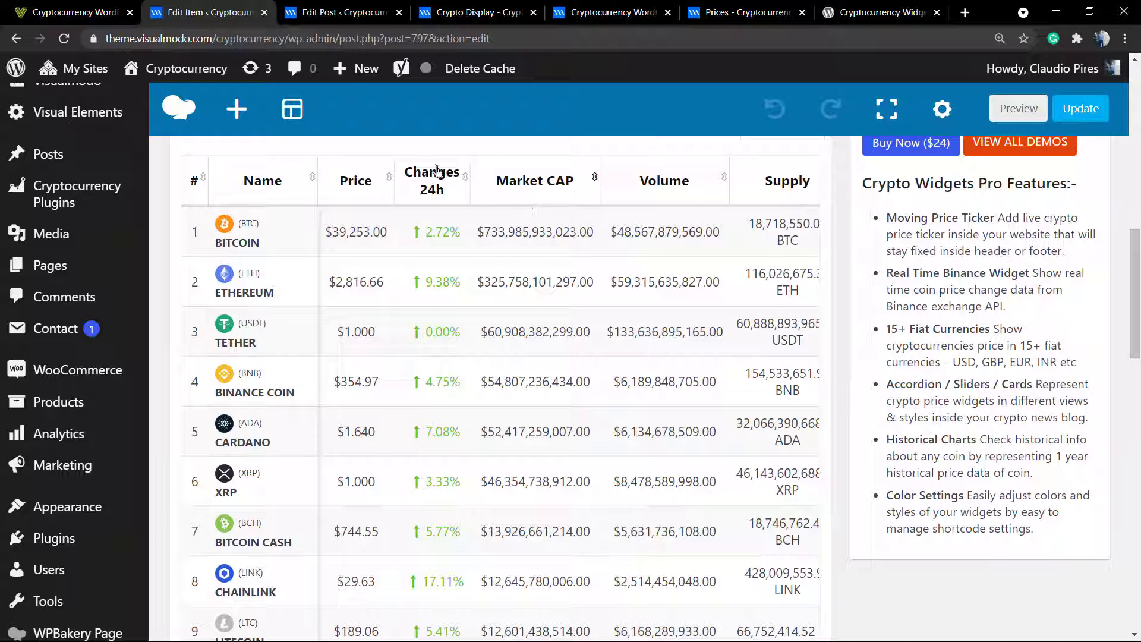
Go from the post editor to the Crypto Display preview to reach the Prices page
click(338, 18)
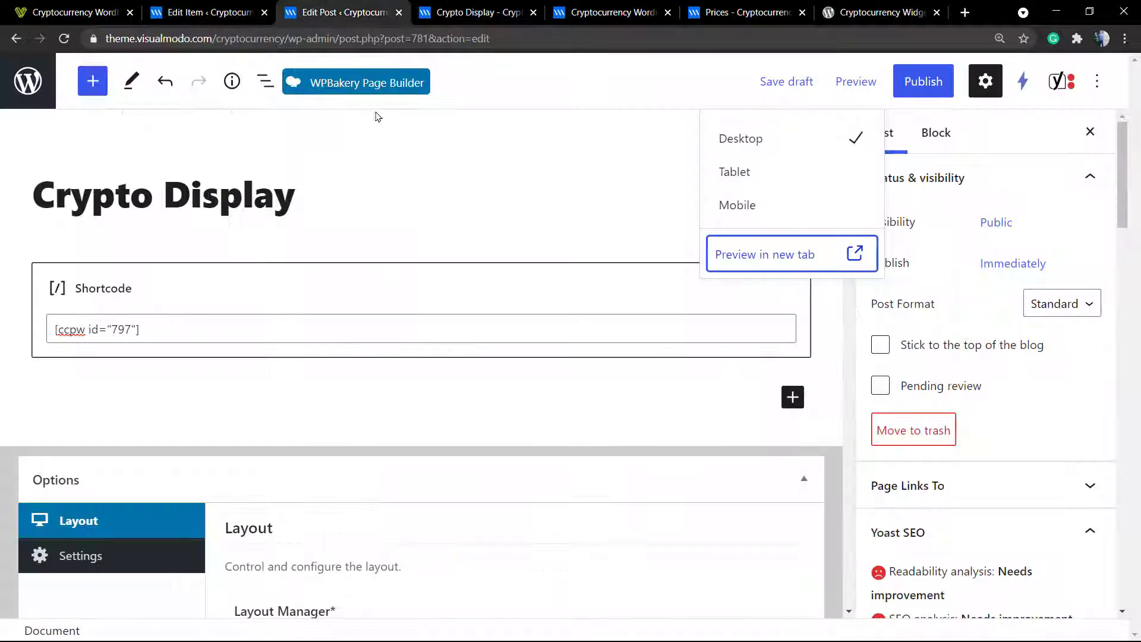
click(454, 18)
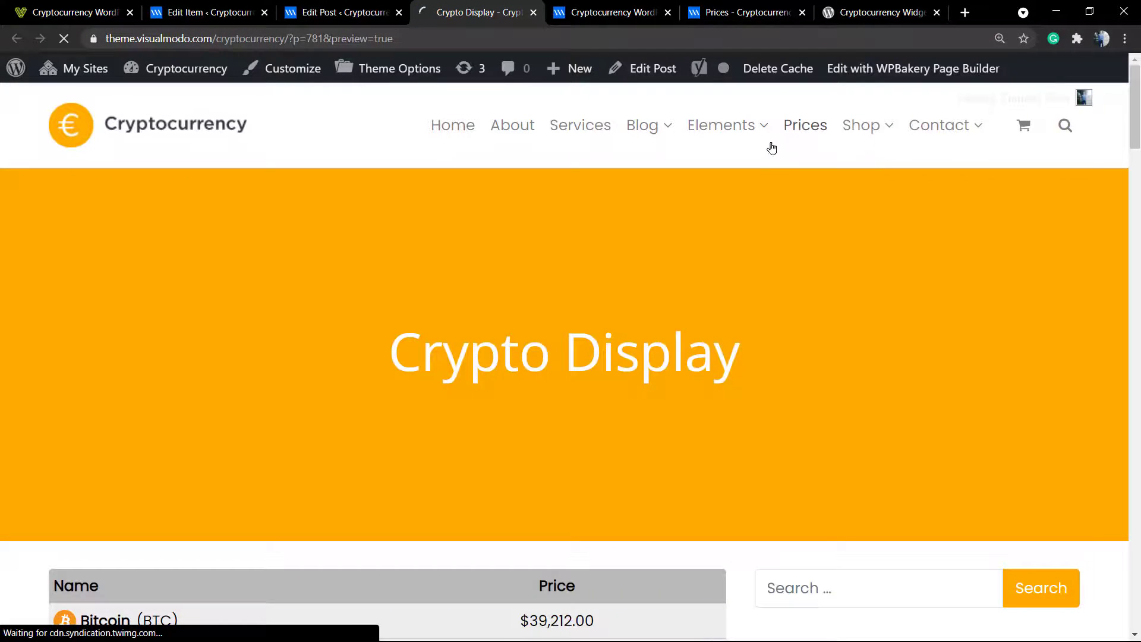
scroll(188, 321, down, 2)
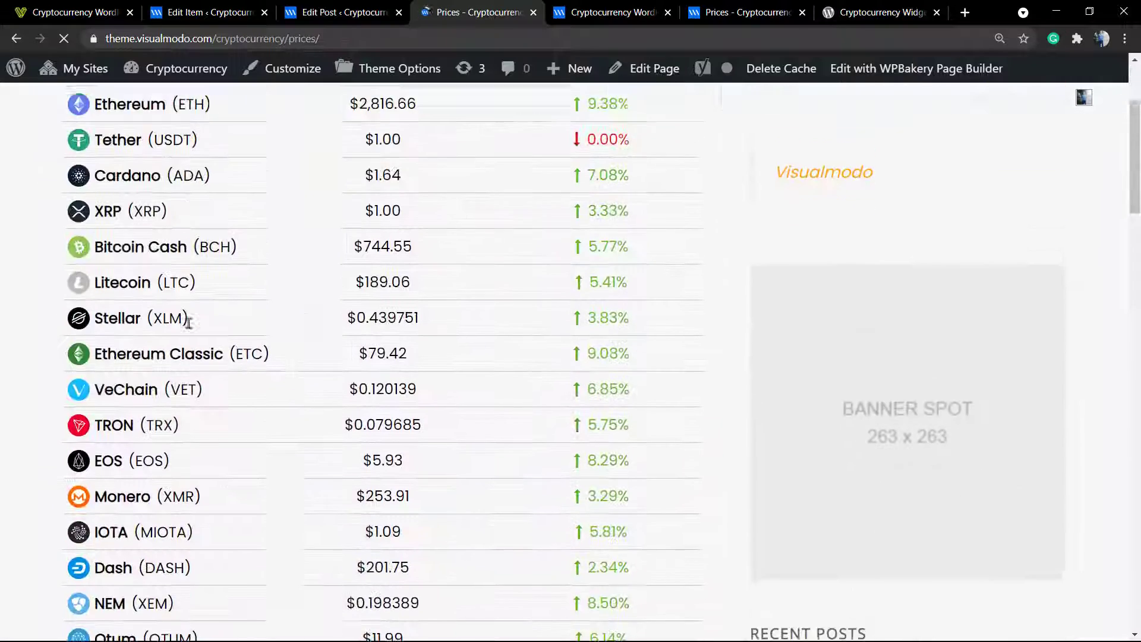
scroll(188, 322, up, 2)
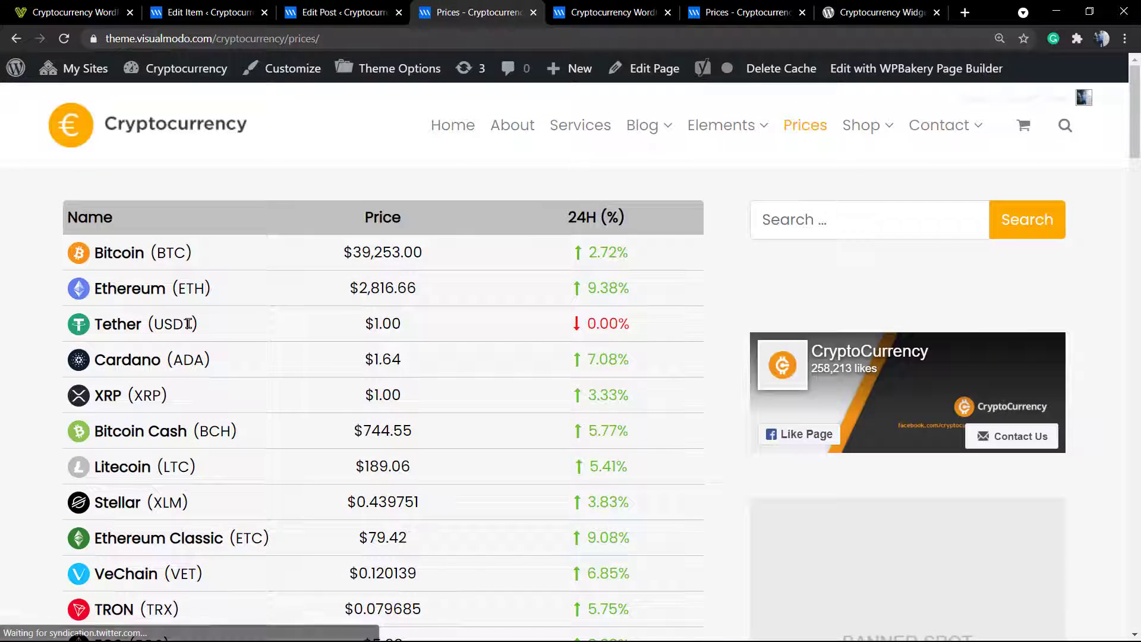